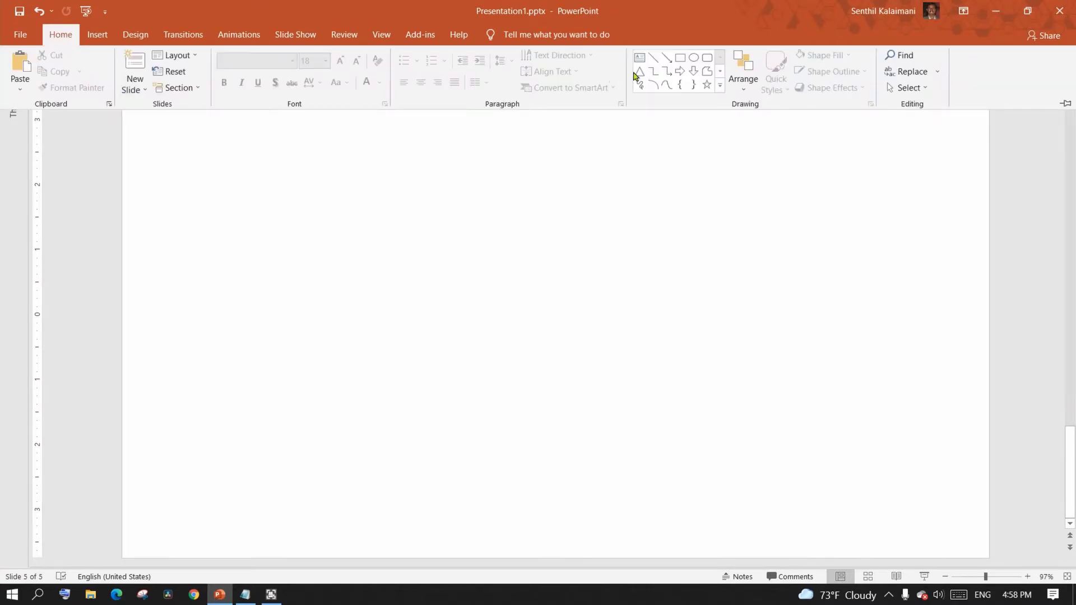
Step: Cover the whole slide with a rectangle in the black shape style
left_click(677, 56)
key("ctrl+z")
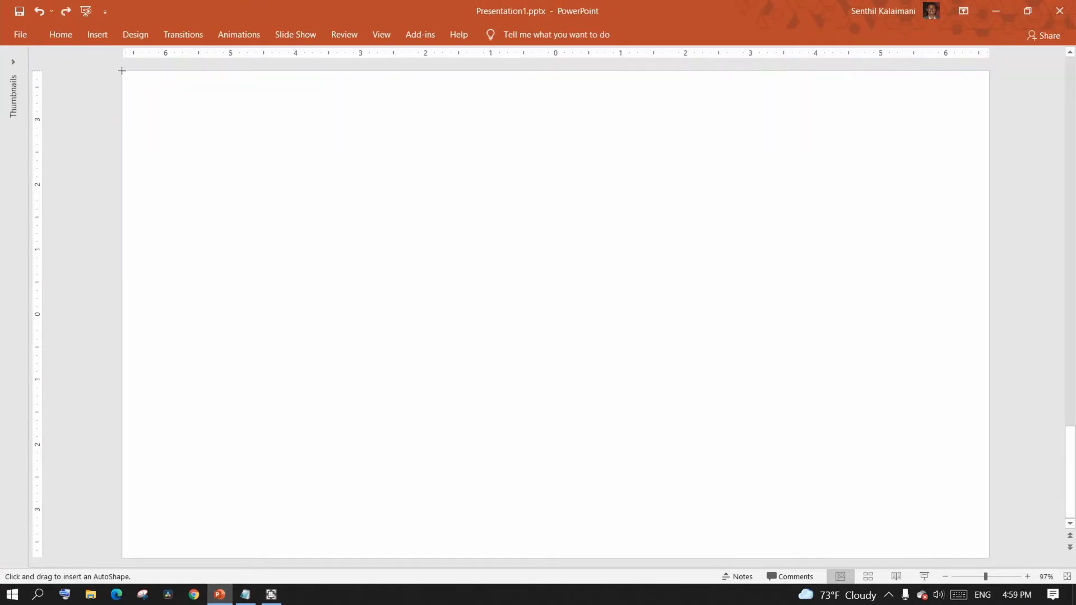
mouse_move(121, 69)
left_mouse_down()
mouse_move(185, 128)
mouse_move(807, 403)
mouse_move(945, 508)
mouse_move(986, 556)
left_mouse_up()
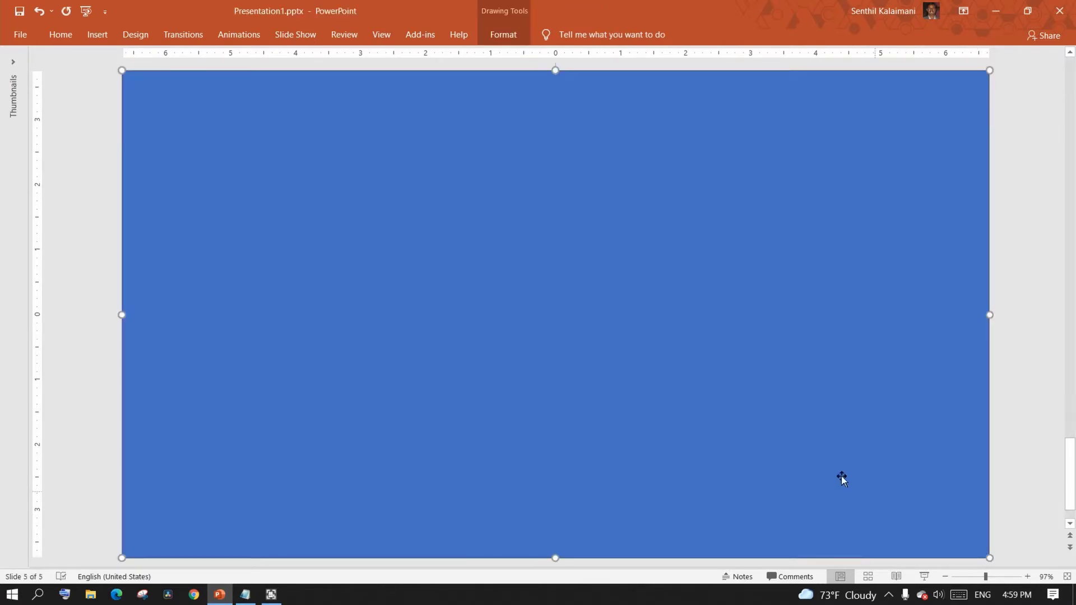
left_click(499, 34)
left_click(213, 69)
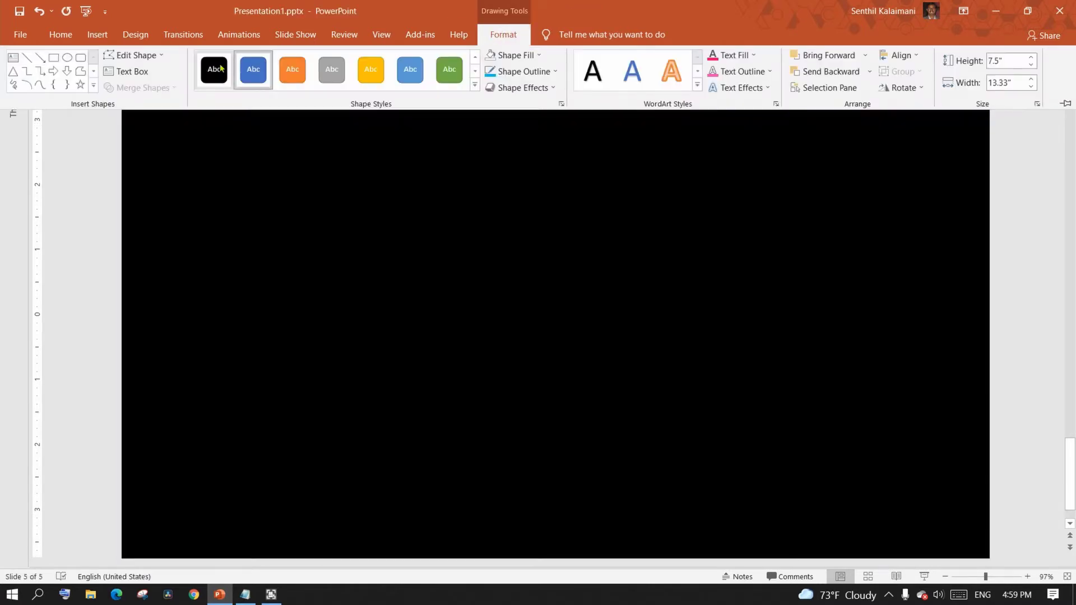
left_click(1011, 269)
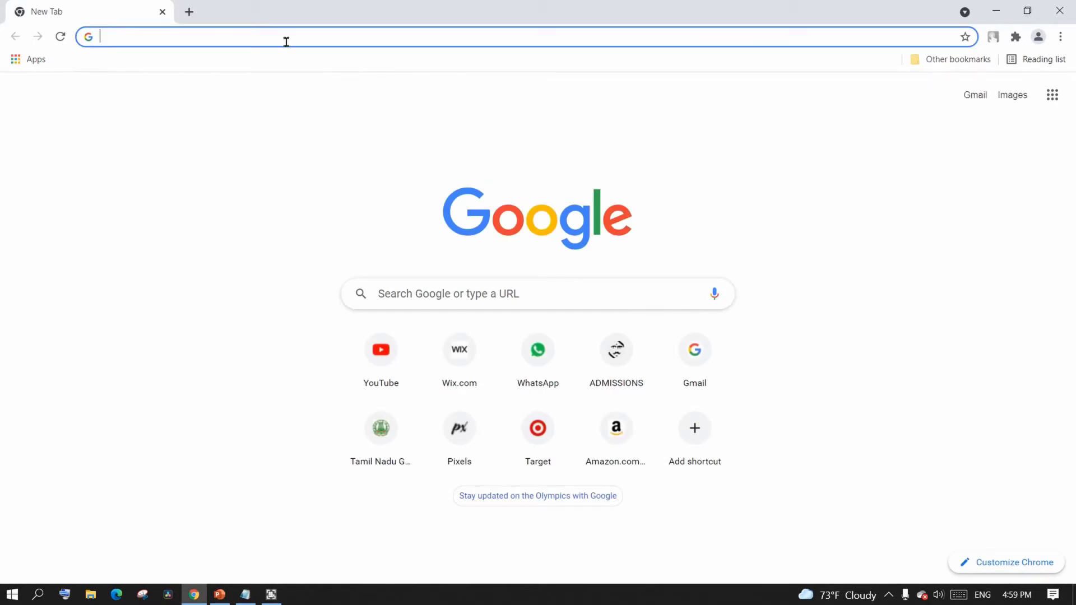
Step: Search Google Images for 'neon color palette'
type("neon color")
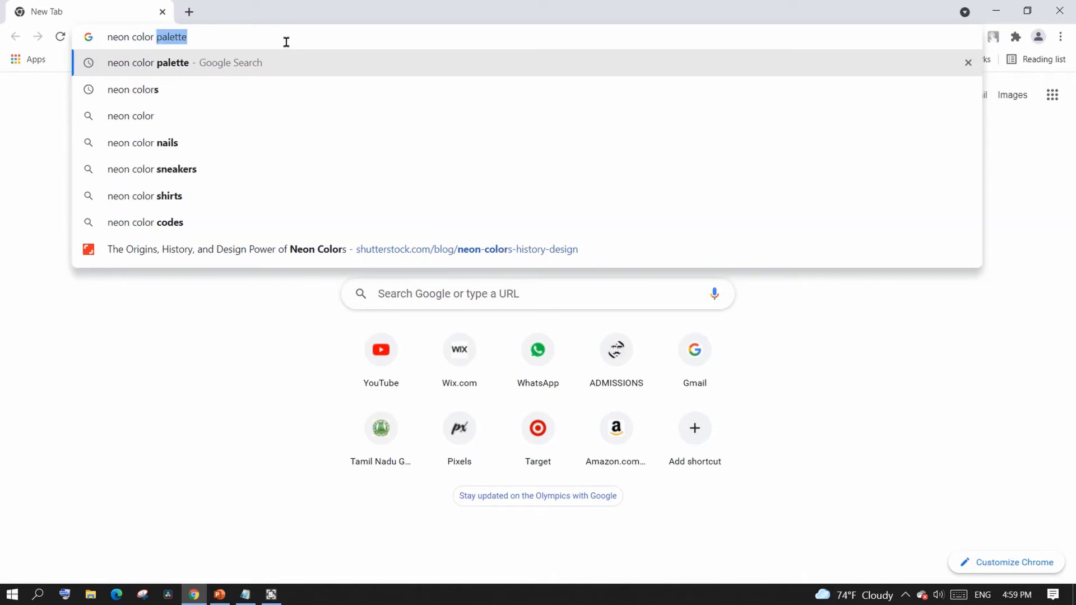
key("Return")
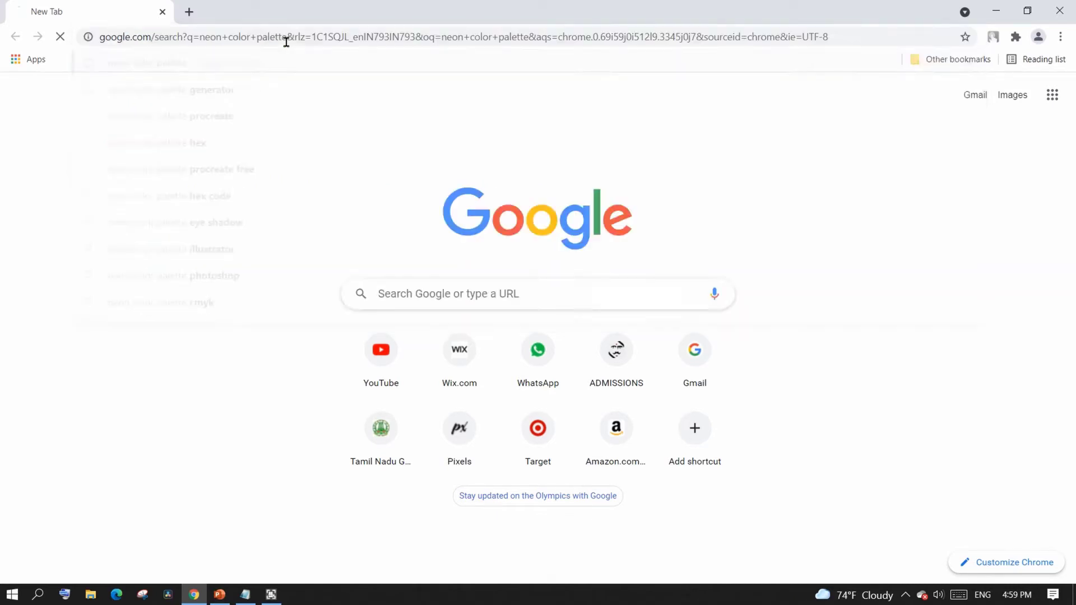
left_click(192, 128)
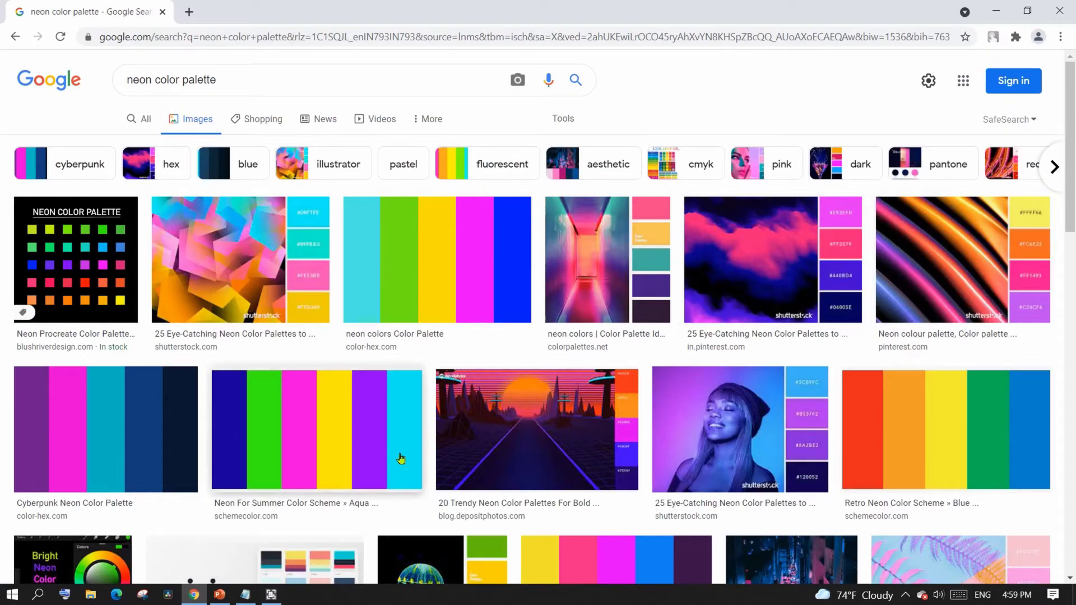
key("alt+Tab")
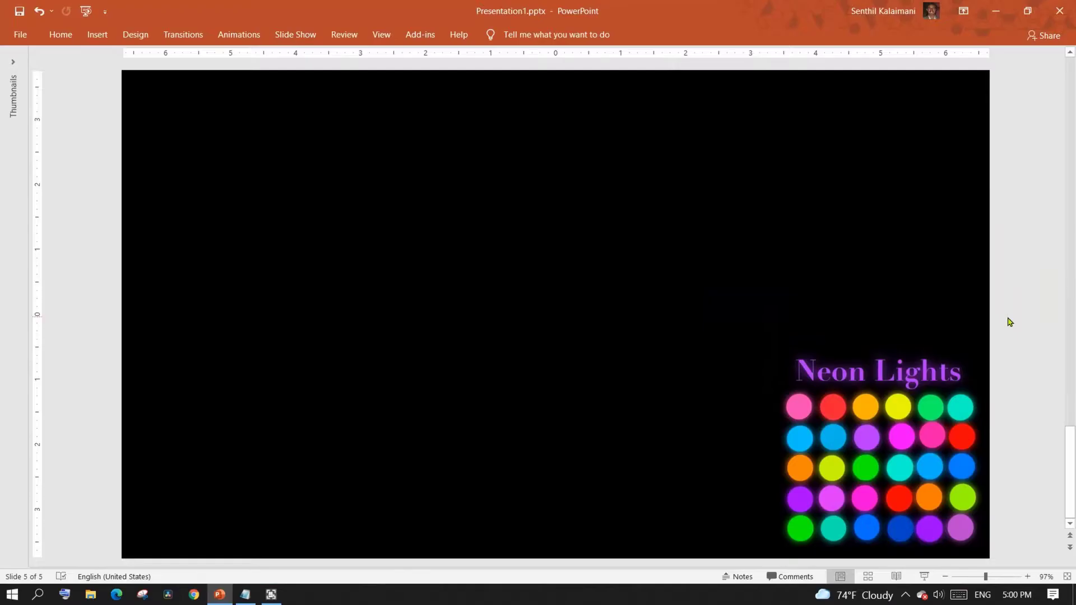
left_click(867, 419)
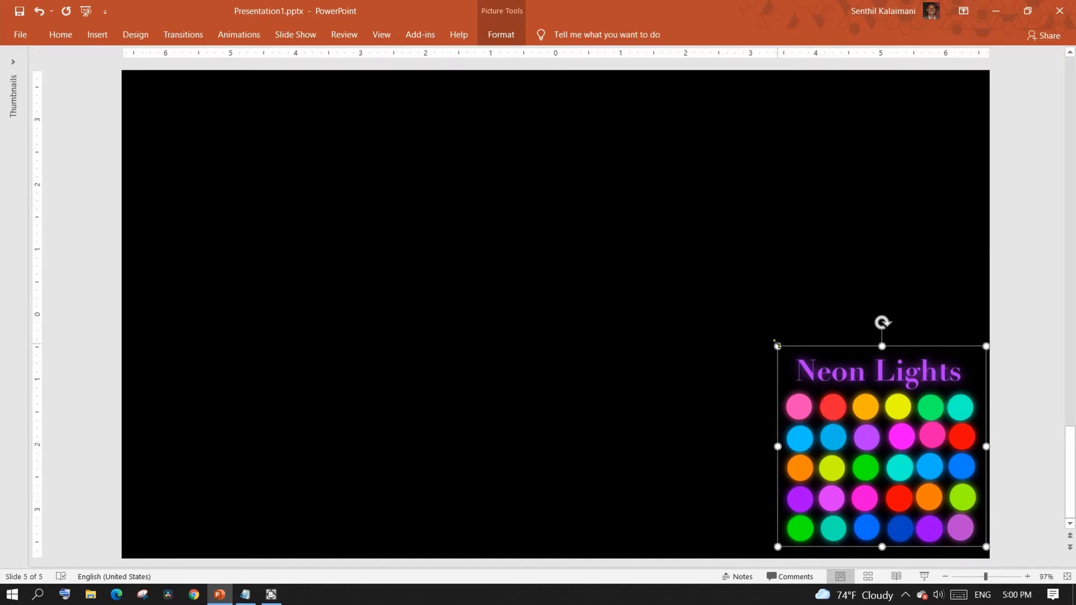
left_click_drag(776, 346, 493, 74)
left_click(1031, 294)
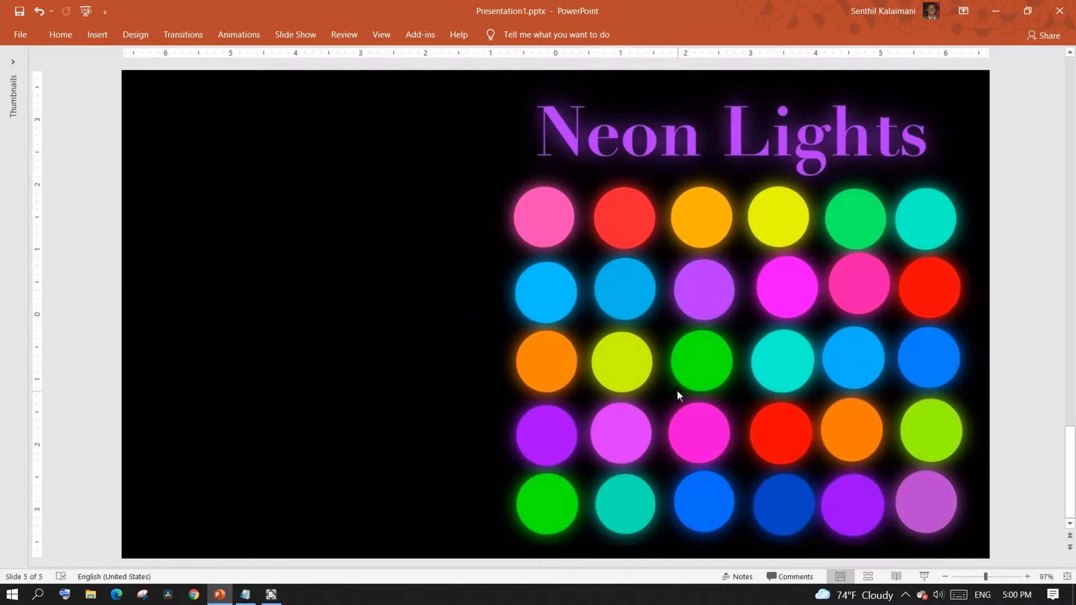
key("ctrl+z")
left_click(1025, 398)
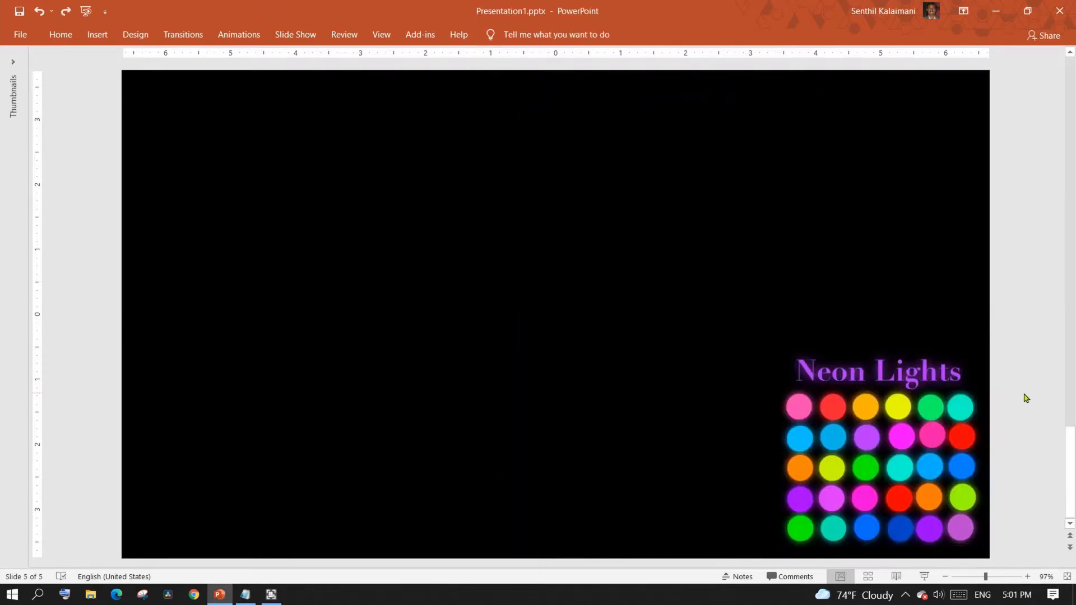
Step: Draw a large isosceles triangle on the black slide and nudge it slightly upward
left_click(61, 38)
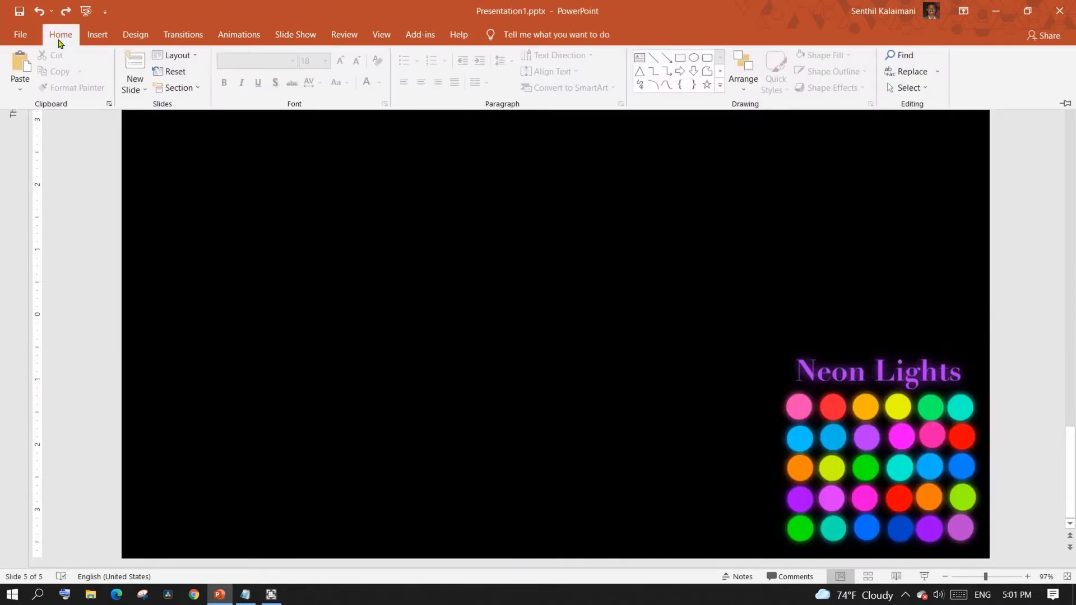
left_click(720, 85)
left_click(720, 74)
left_click_drag(375, 195, 697, 448)
left_click_drag(562, 370, 554, 341)
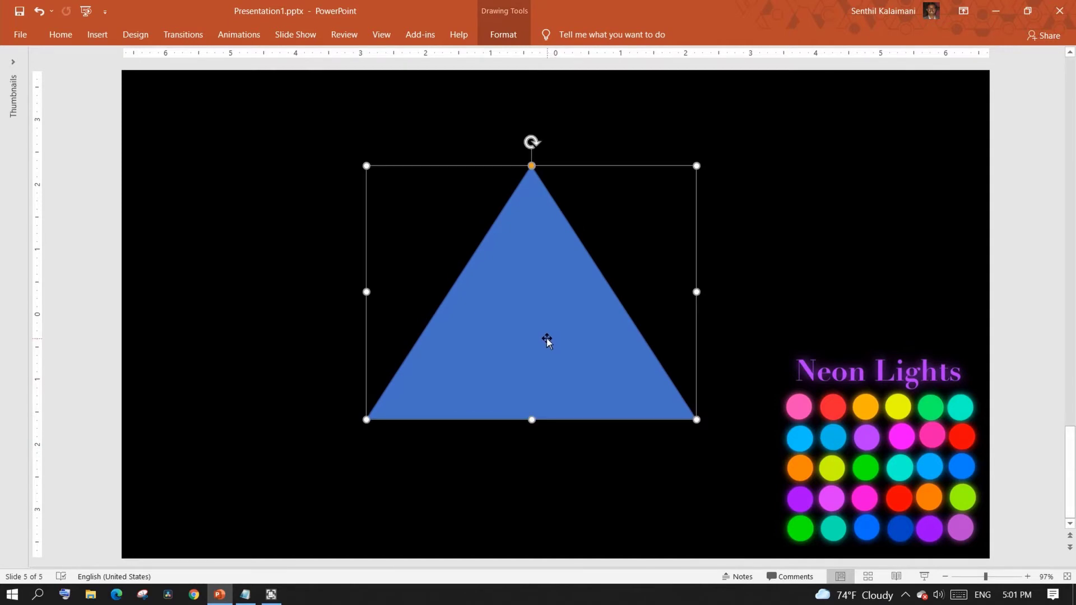
left_click(504, 35)
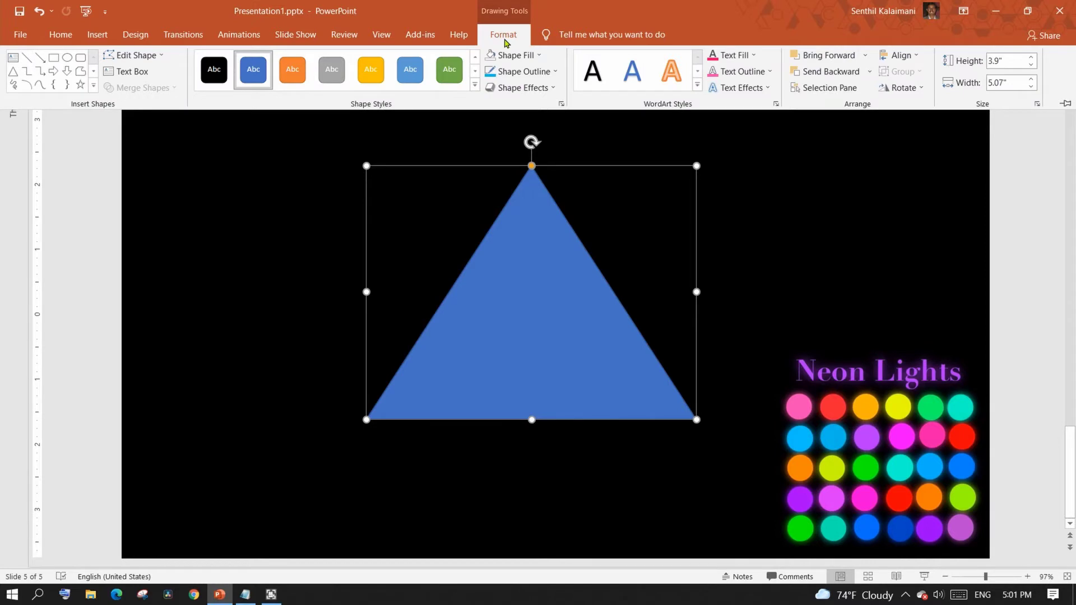
Step: Give the triangle no fill and a white 3 pt outline, then duplicate it
left_click(542, 55)
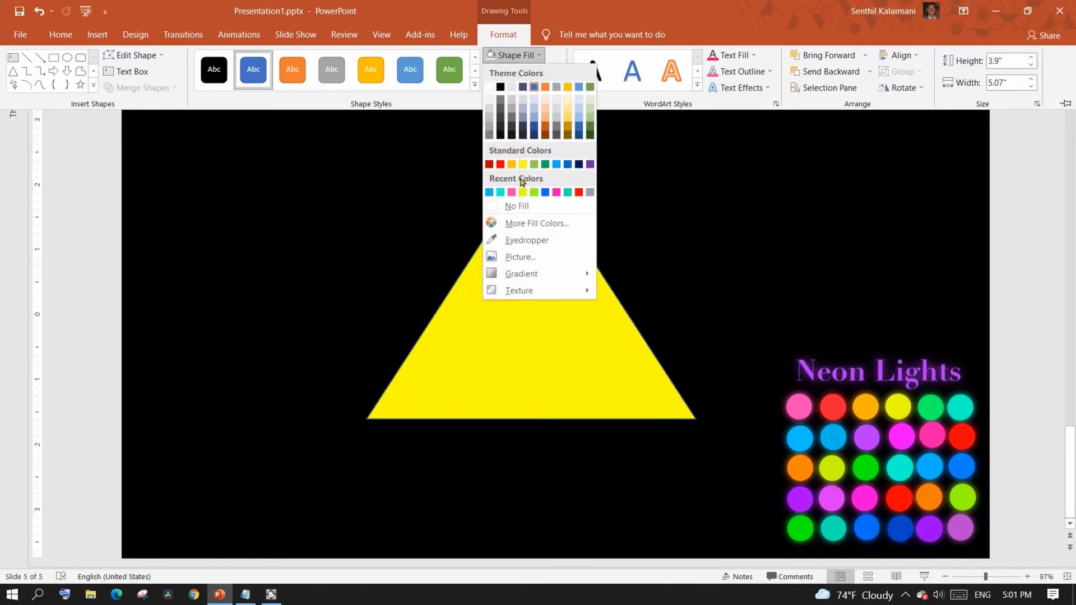
left_click(513, 207)
left_click(547, 74)
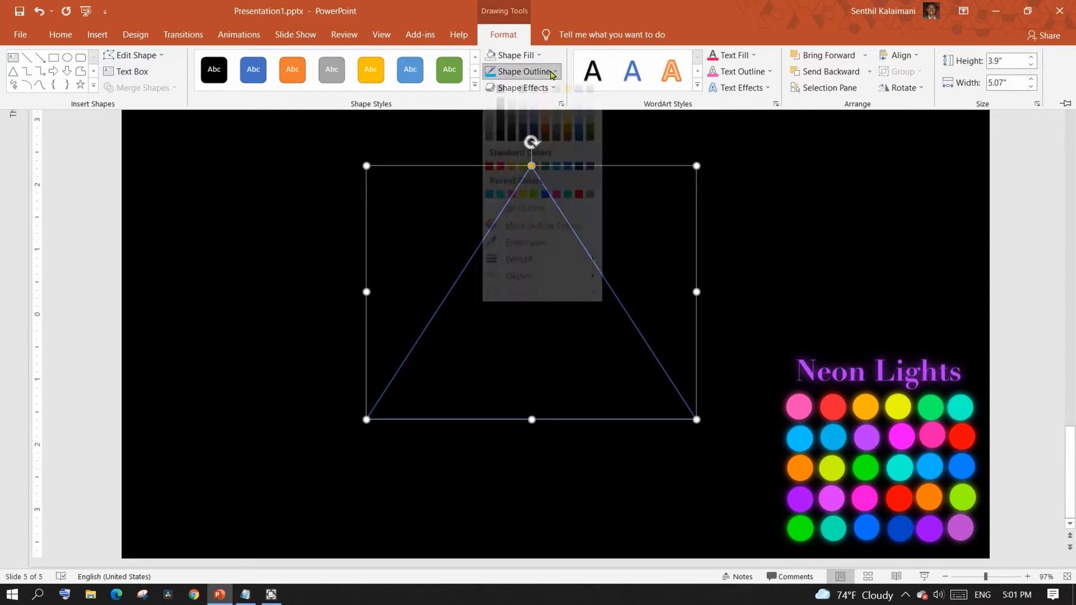
left_click(492, 104)
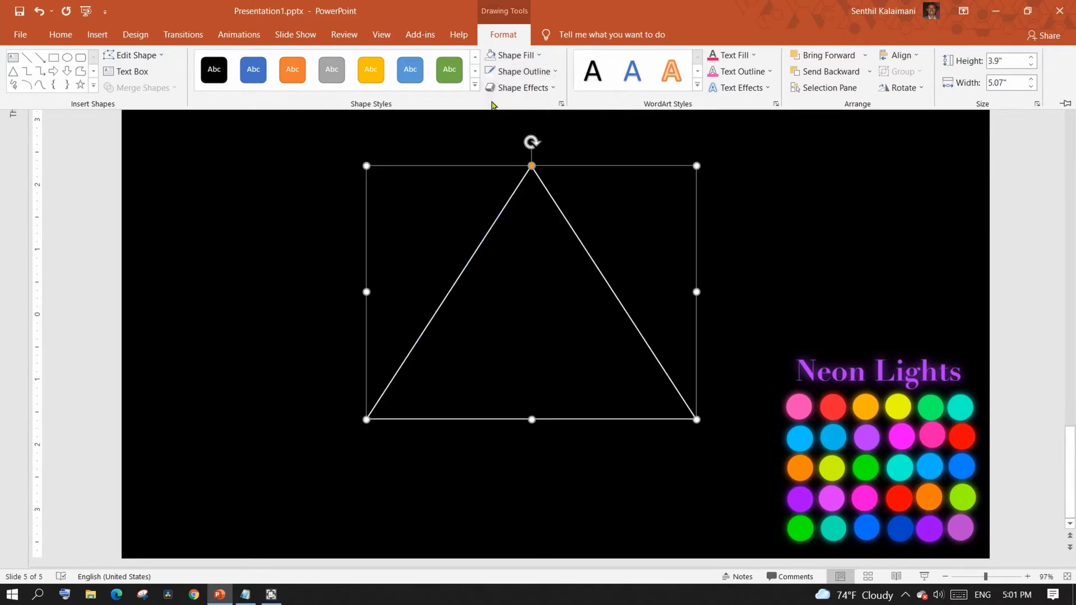
left_click(537, 77)
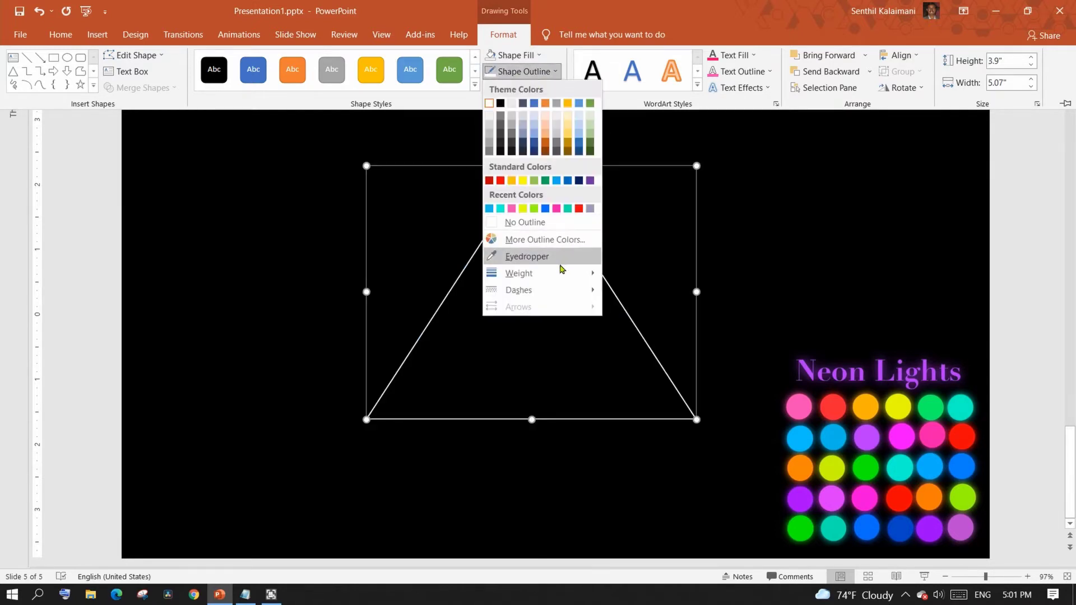
mouse_move(562, 273)
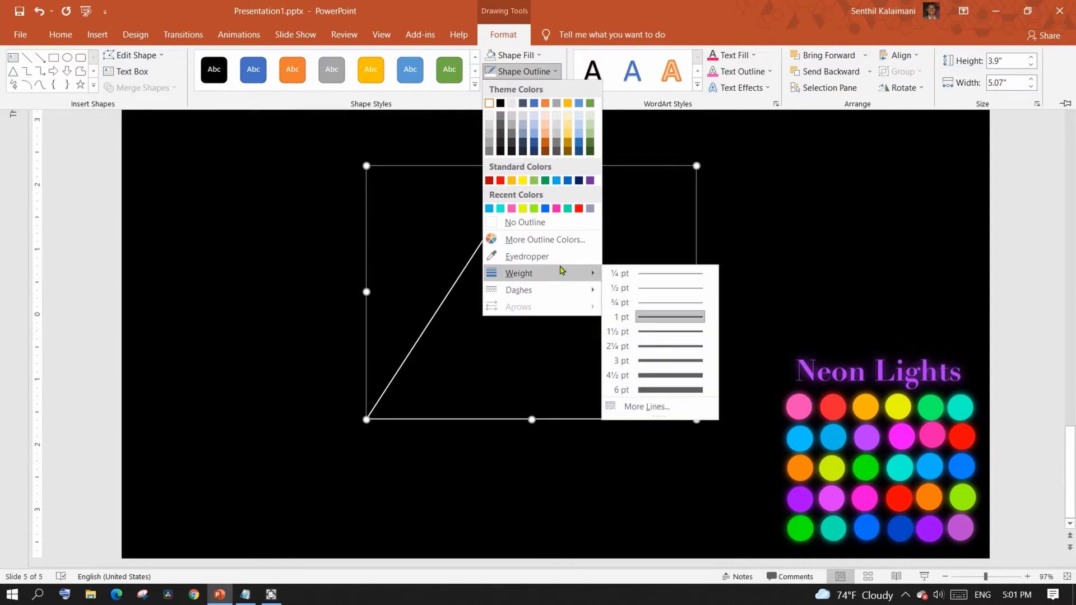
left_click(656, 363)
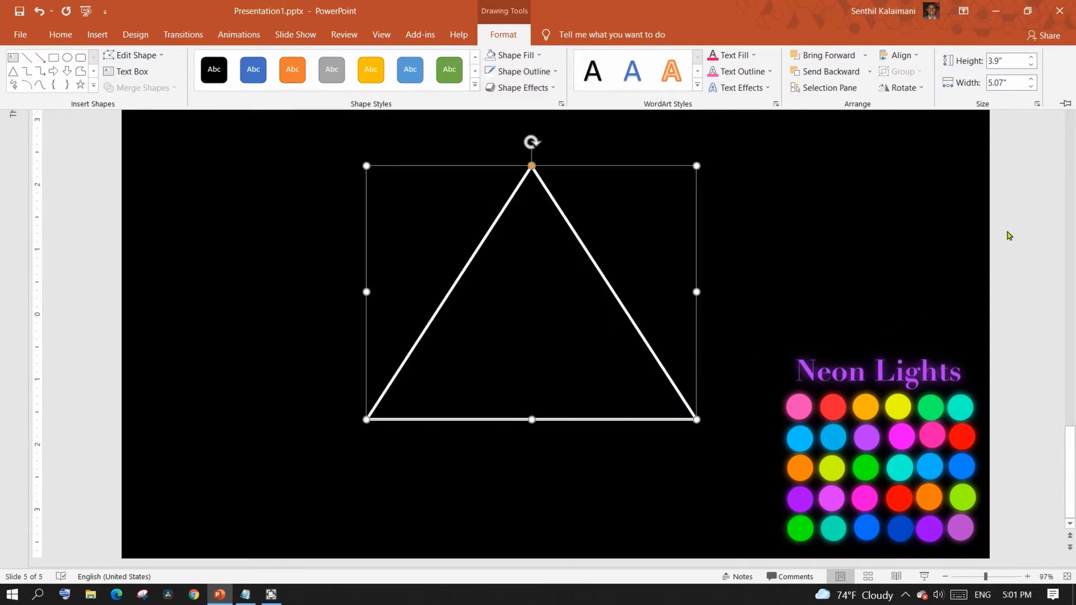
key("ctrl+F1")
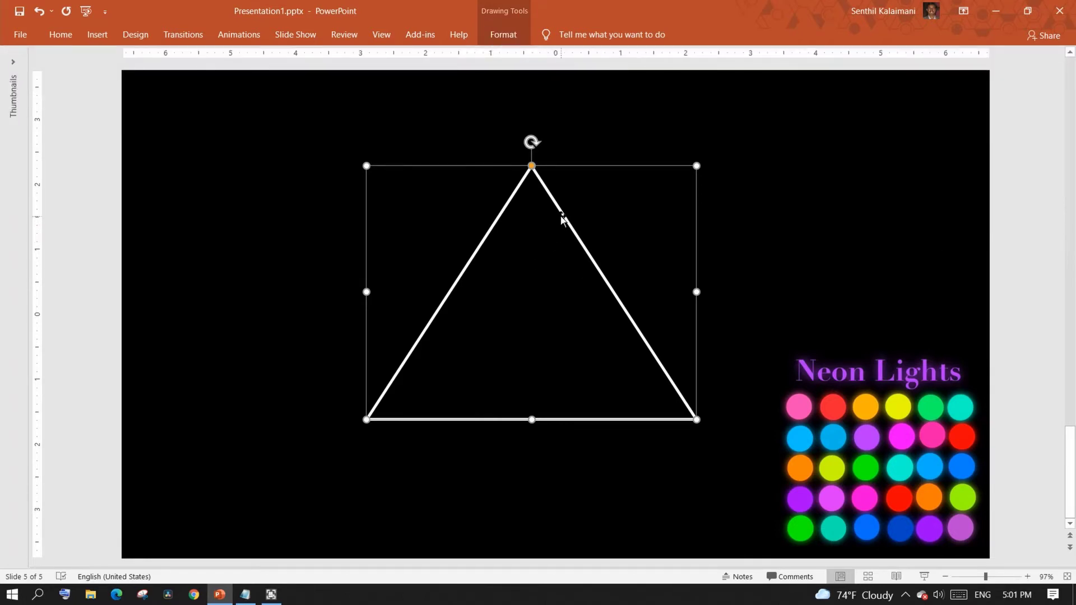
key("ctrl+d")
Step: Align the copied triangle and sample the pink from the Neon Lights circles for its outline
mouse_move(613, 292)
left_mouse_down()
mouse_move(606, 276)
mouse_move(618, 294)
left_mouse_up()
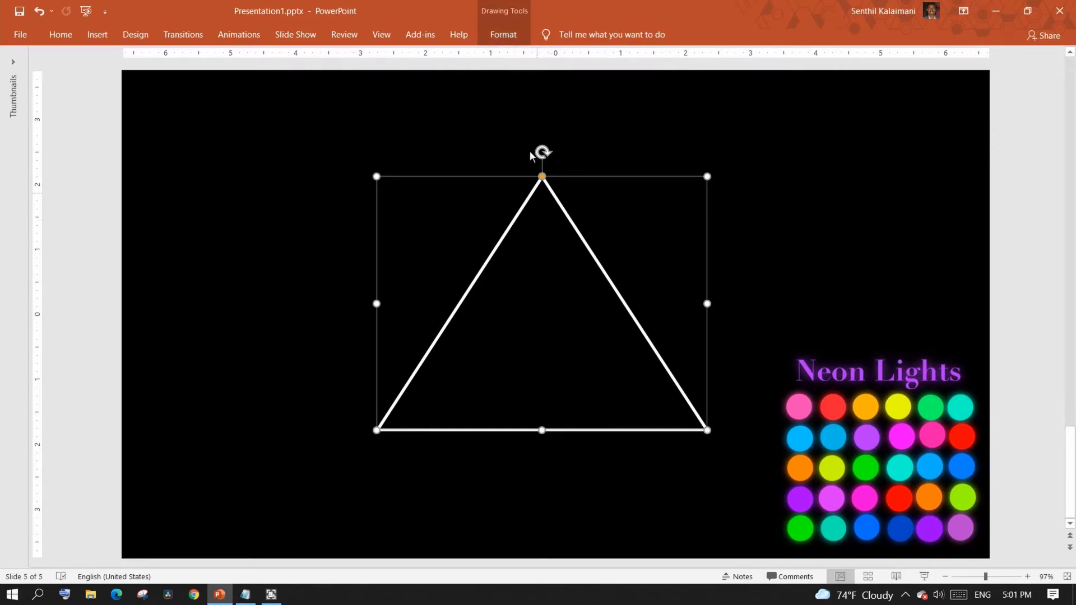
left_click(501, 46)
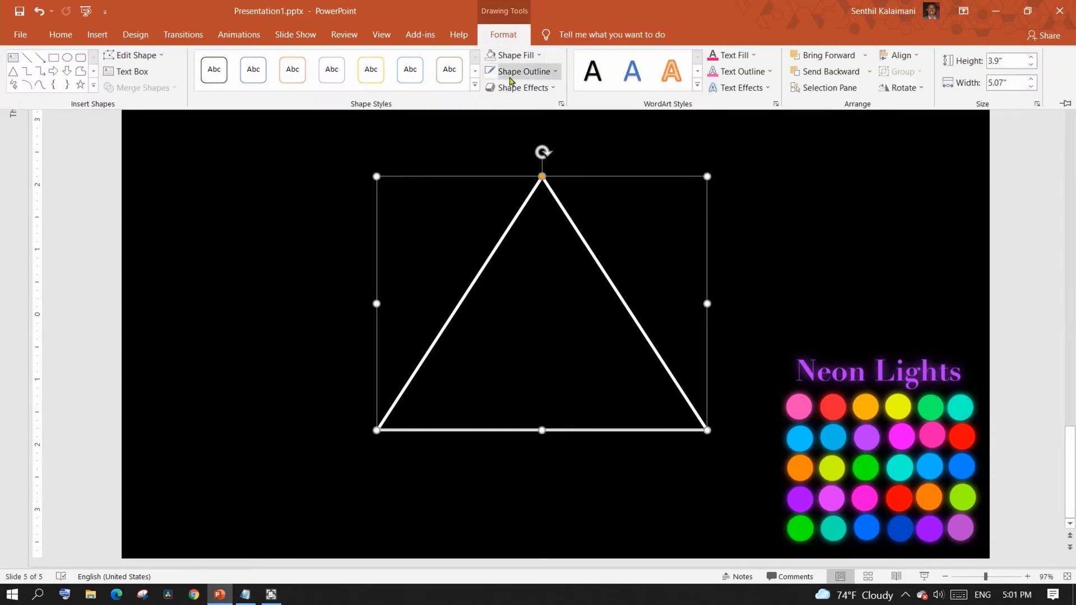
left_click(553, 76)
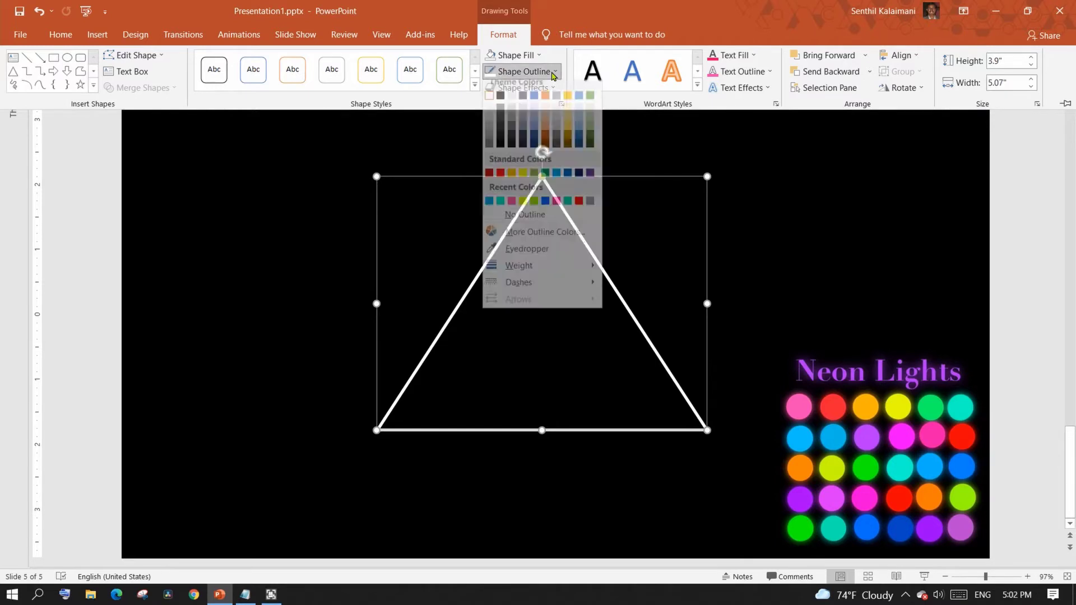
left_click(527, 256)
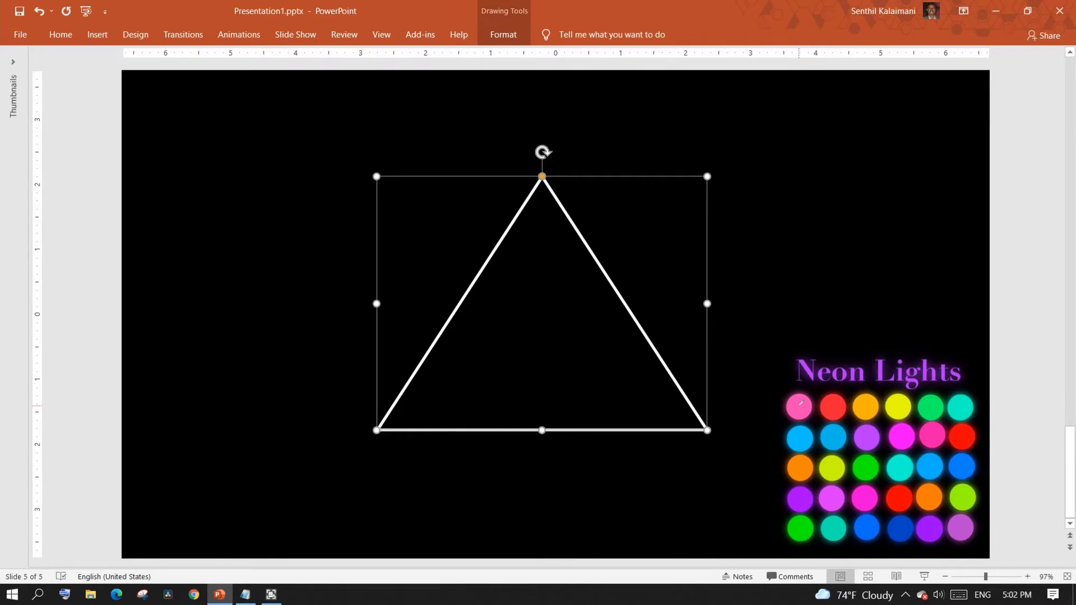
Step: Open the triangle outline's detailed line settings in the Format Shape pane
left_click(499, 35)
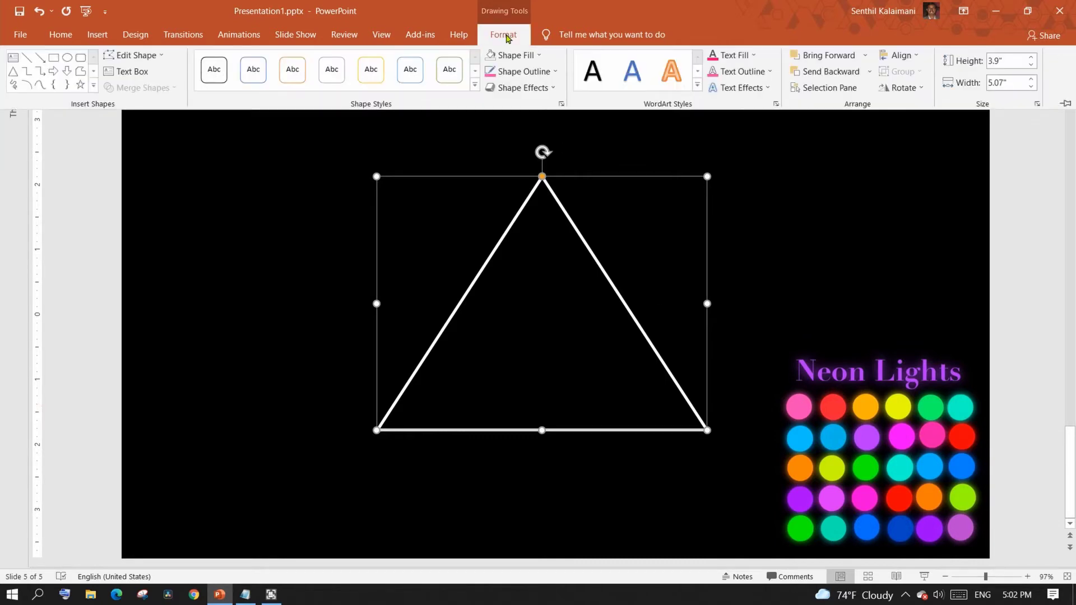
left_click(541, 72)
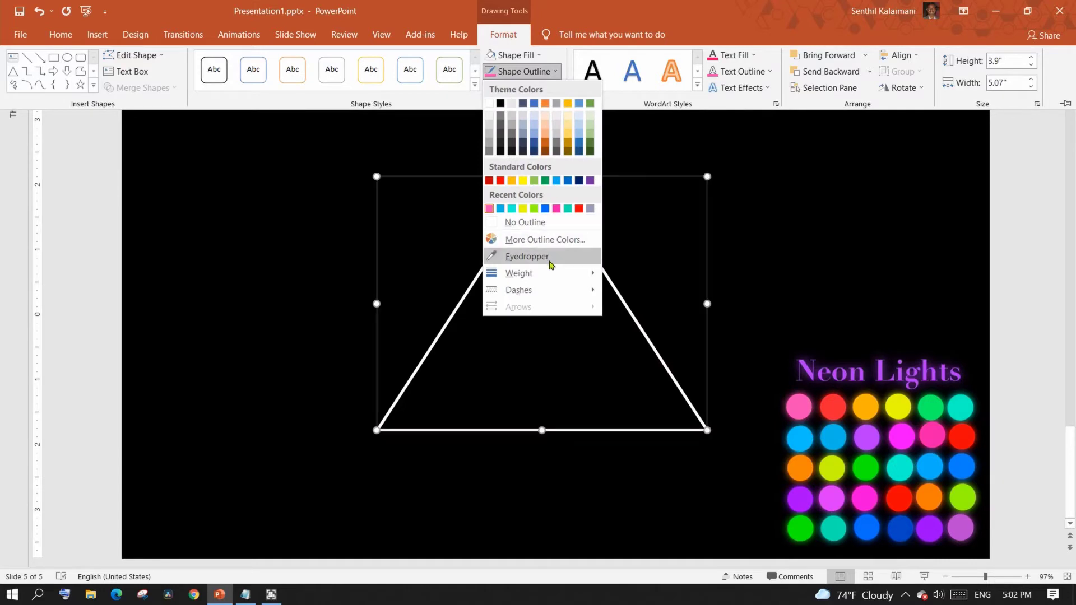
mouse_move(549, 273)
left_click(667, 408)
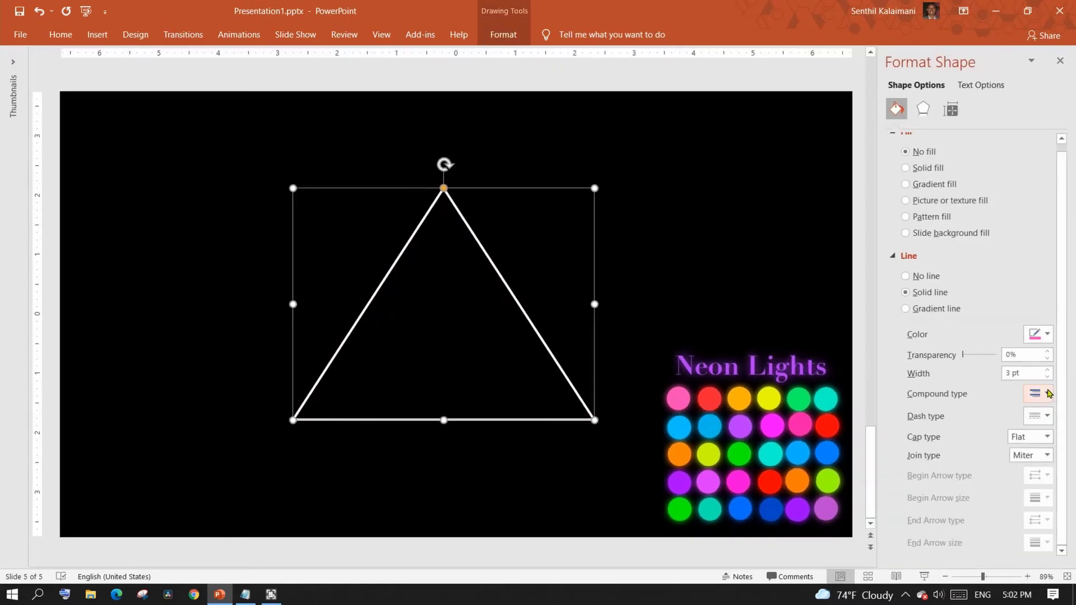
Step: Set the pink triangle's outline width to 35 pt and reselect the triangle
left_click(1014, 373)
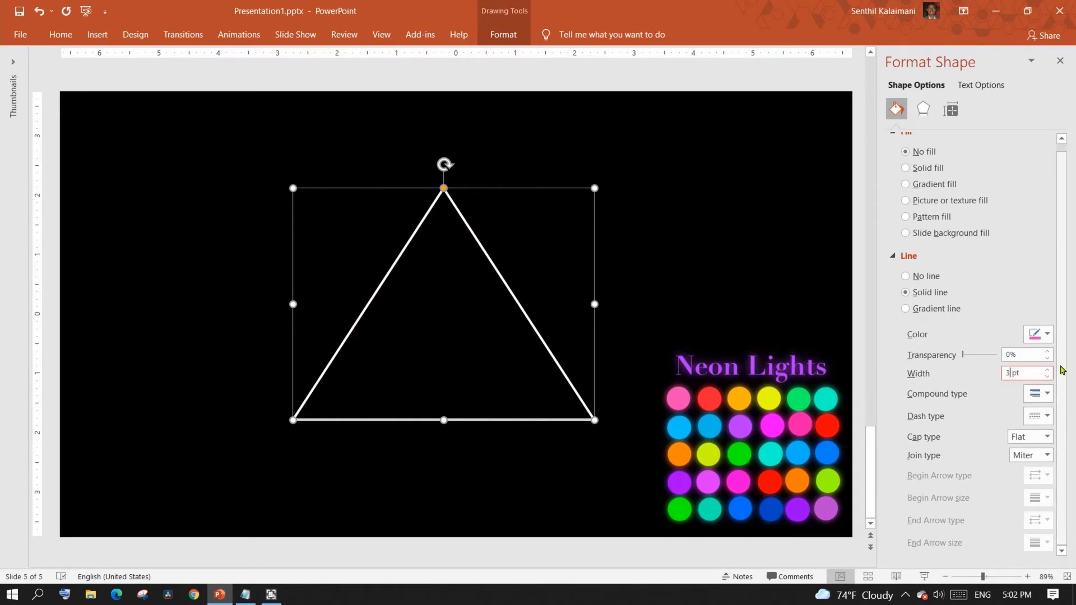
type("5")
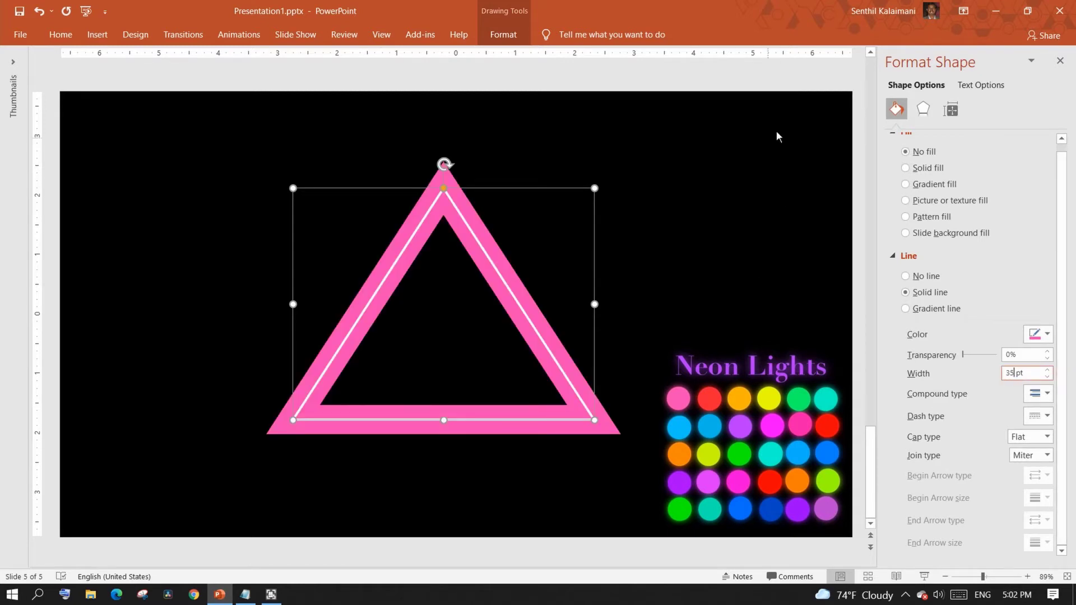
left_click(859, 109)
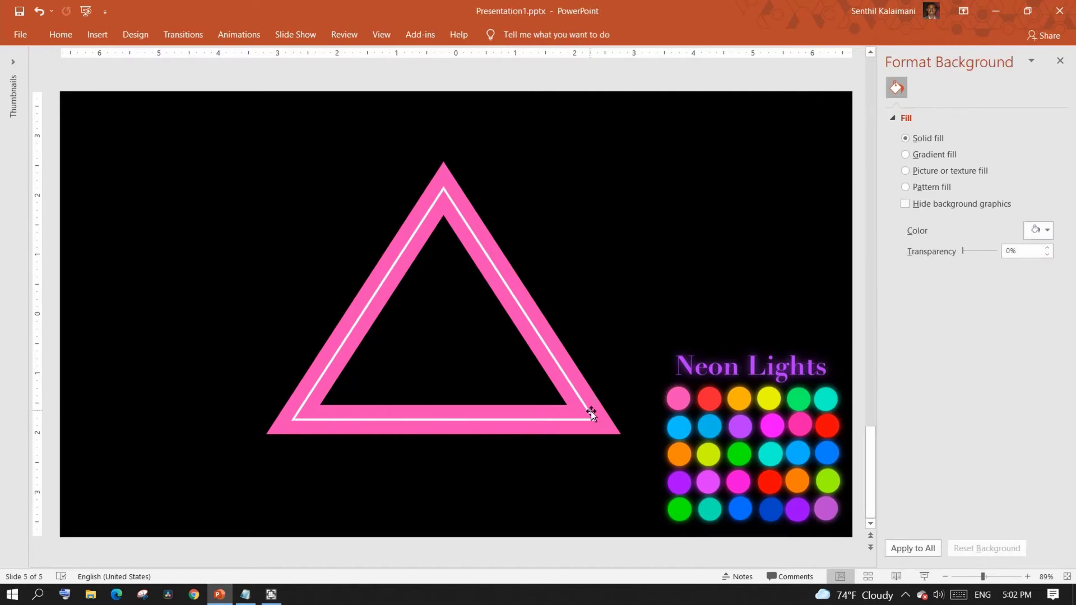
left_click(611, 428)
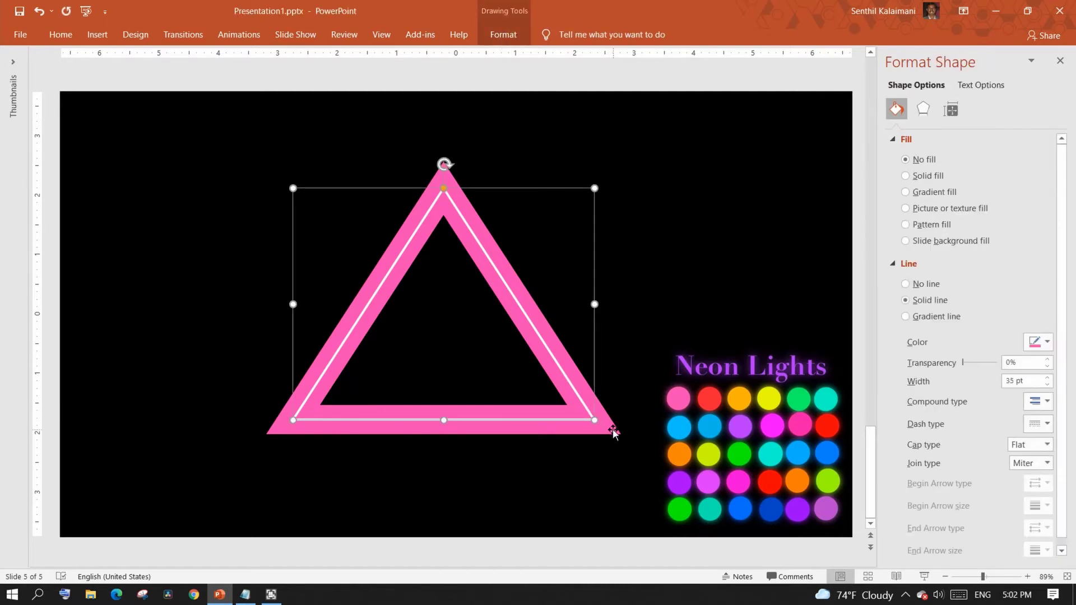
left_click(509, 37)
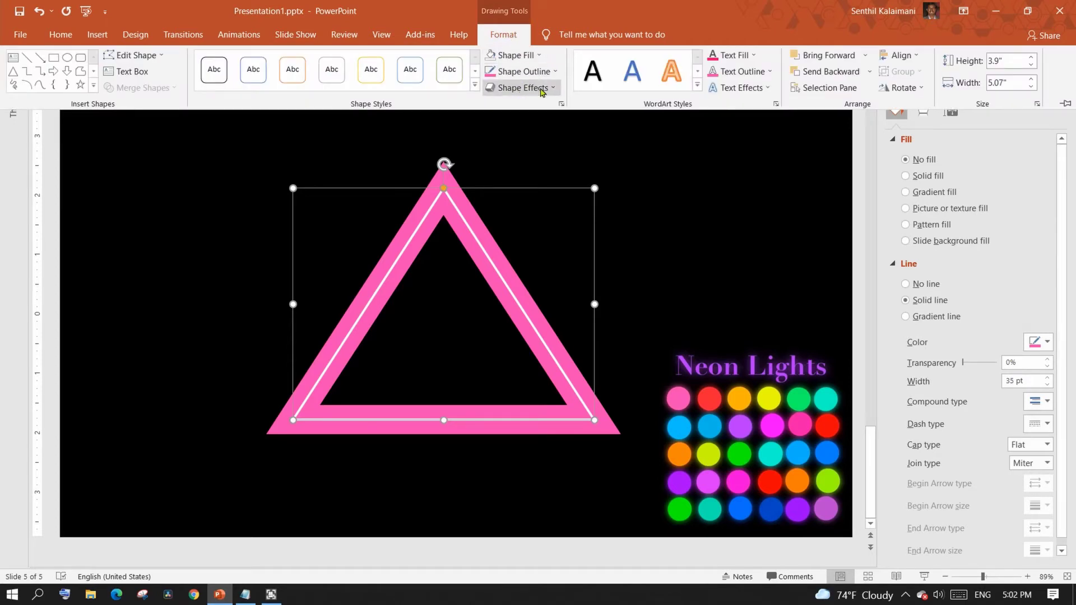
Step: Apply a 10 point soft edge to the thick pink triangle outline
left_click(523, 88)
mouse_move(533, 240)
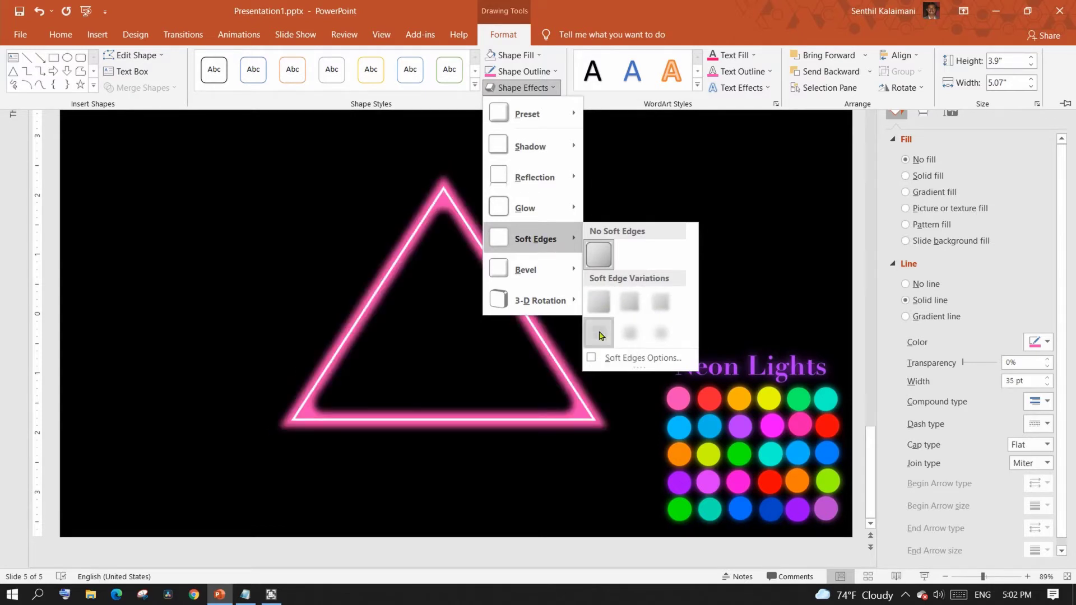
left_click(600, 335)
key("ctrl+F1")
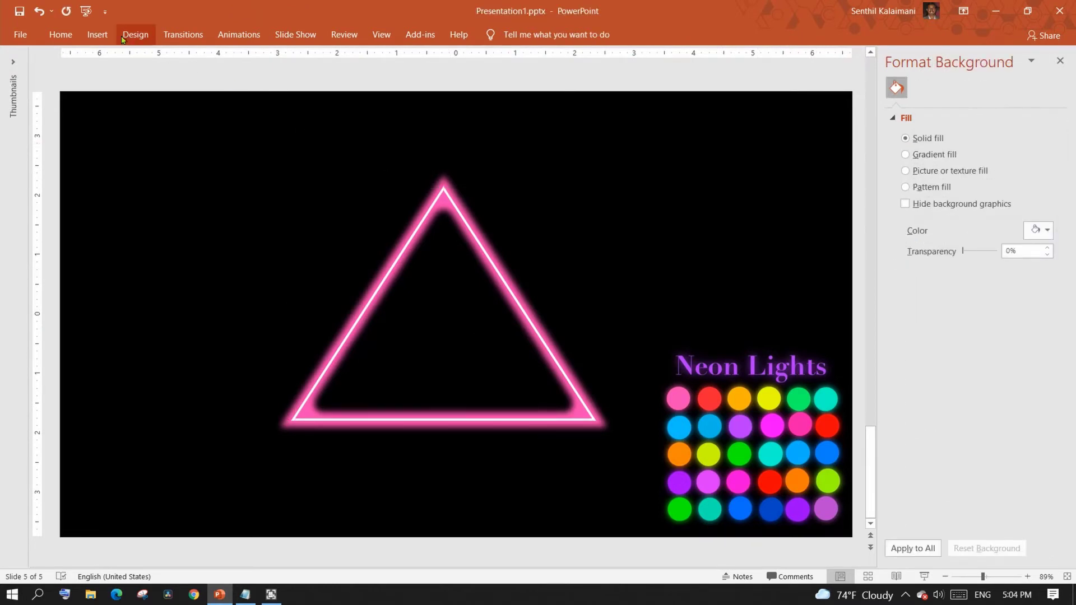
Step: Open the Online Pictures search from Insert > Pictures
left_click(96, 36)
left_click(94, 76)
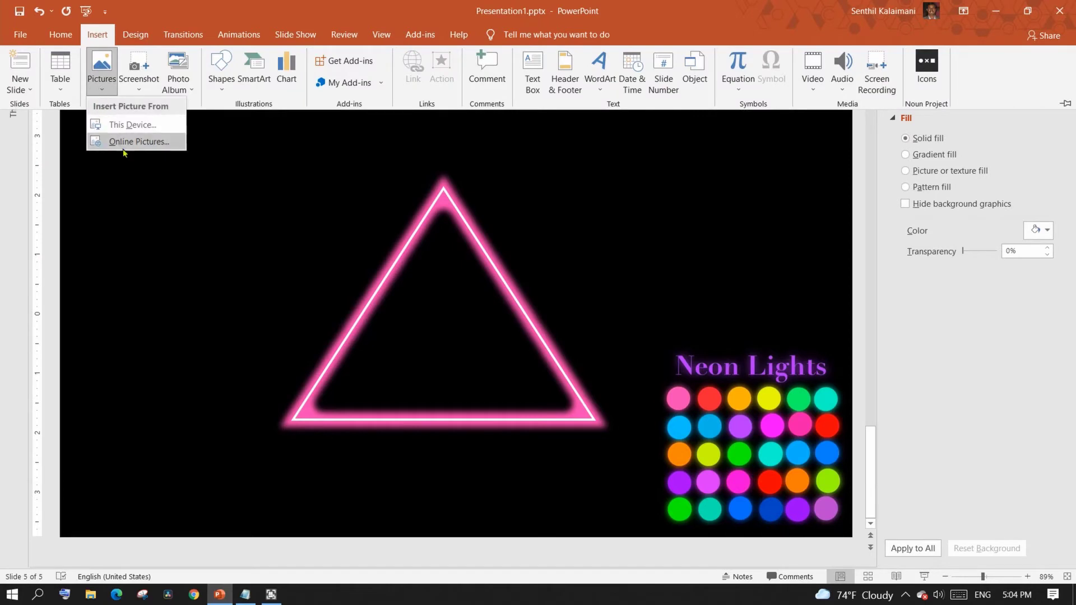
left_click(519, 246)
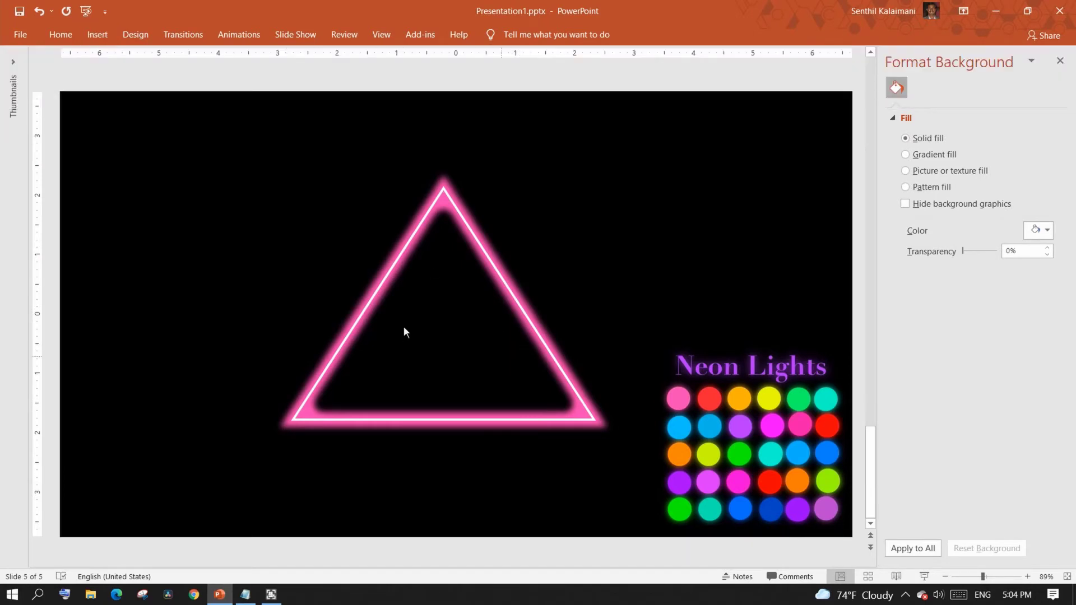
left_click(97, 34)
left_click(99, 83)
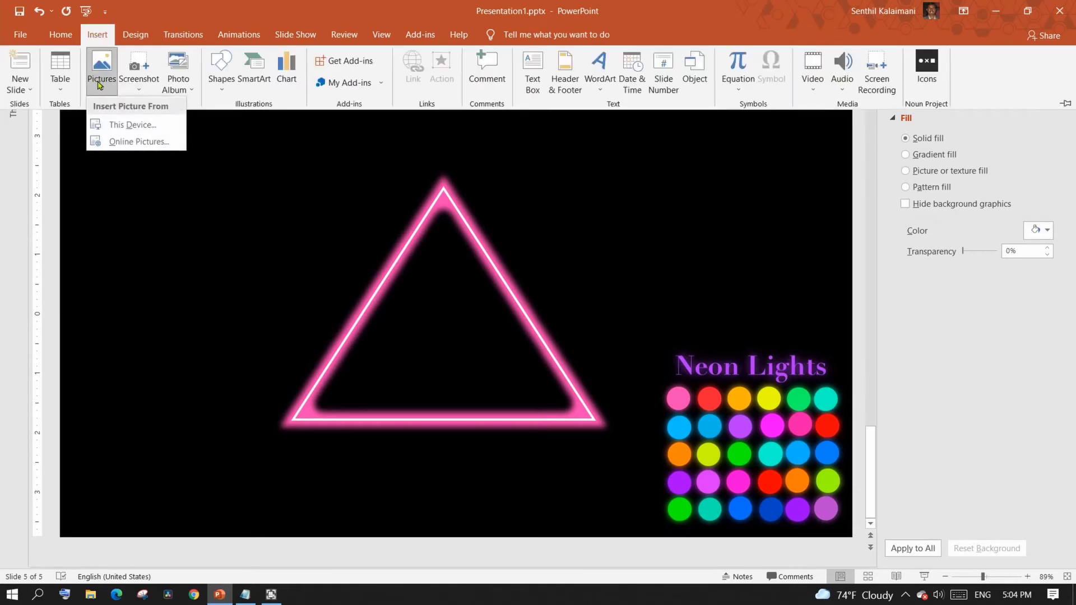
left_click(112, 141)
Step: Search Bing for 'portrait png' and insert the woman-with-folder portrait
left_click(655, 220)
type("portrait png")
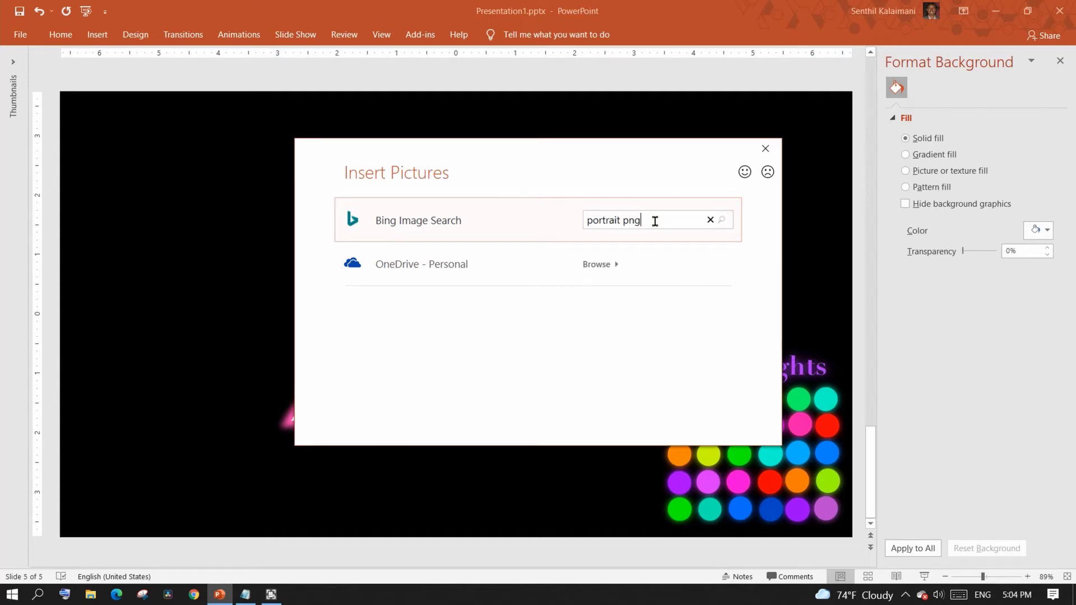
key("Return")
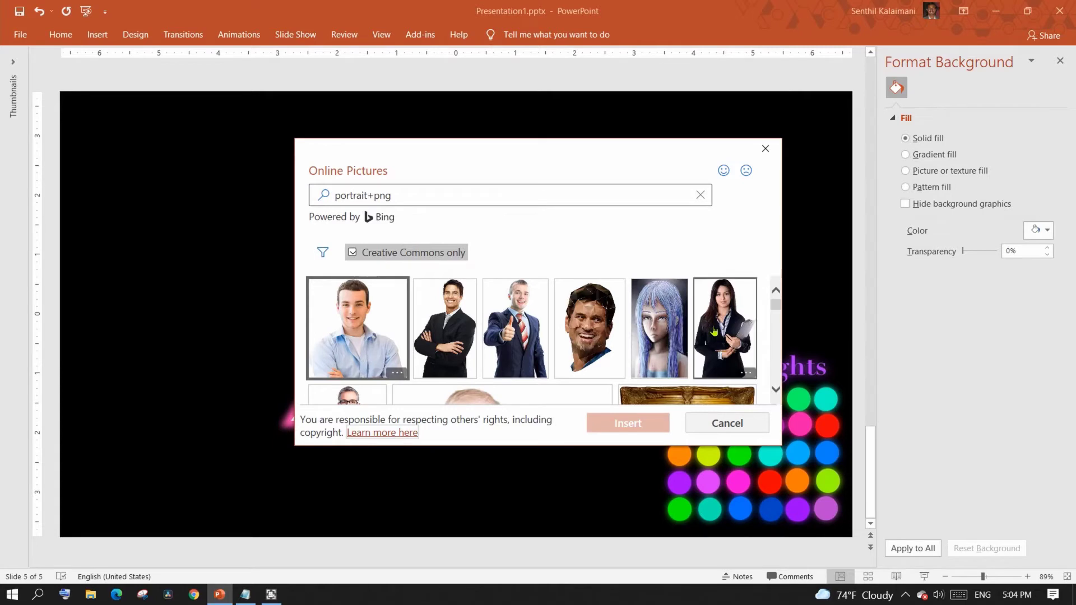
left_click(715, 330)
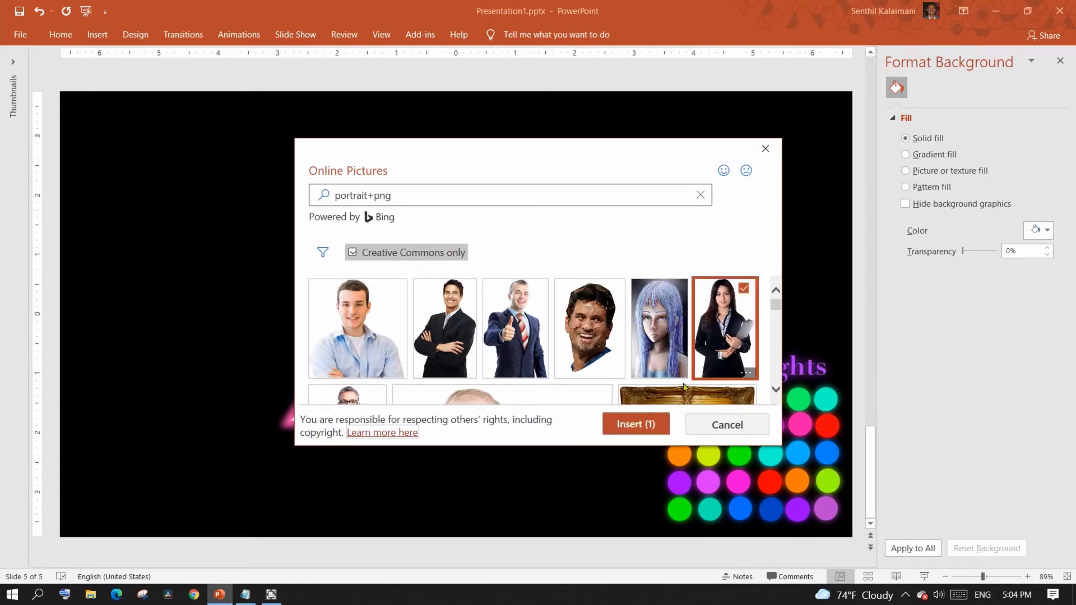
left_click(637, 421)
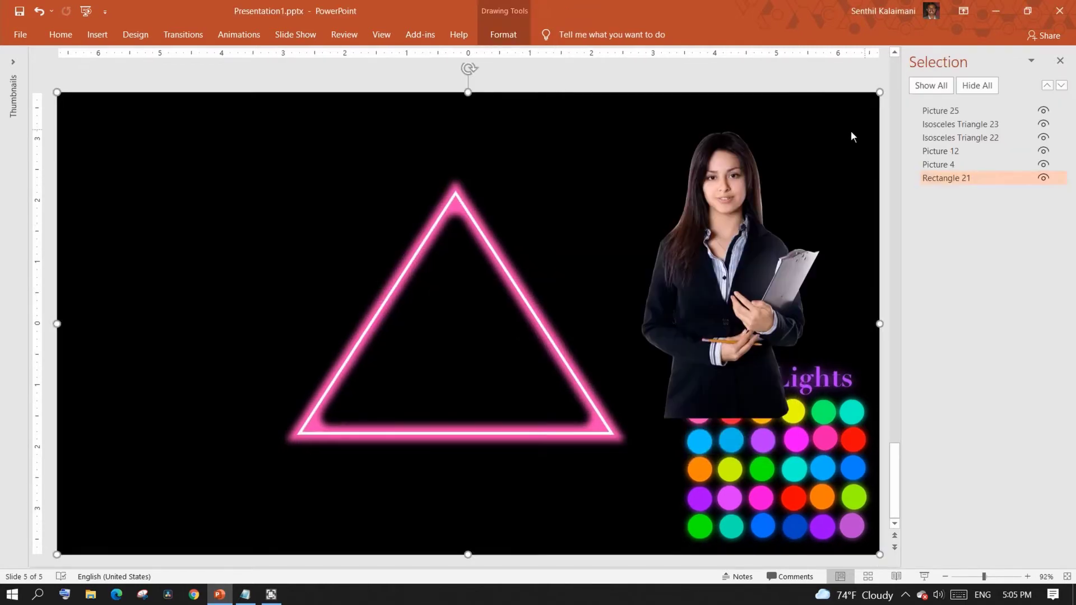
left_click(974, 139)
Step: Group Isosceles Triangles 22 and 23 and rotate them about 85° clockwise to point right
left_click(976, 127, "ctrl")
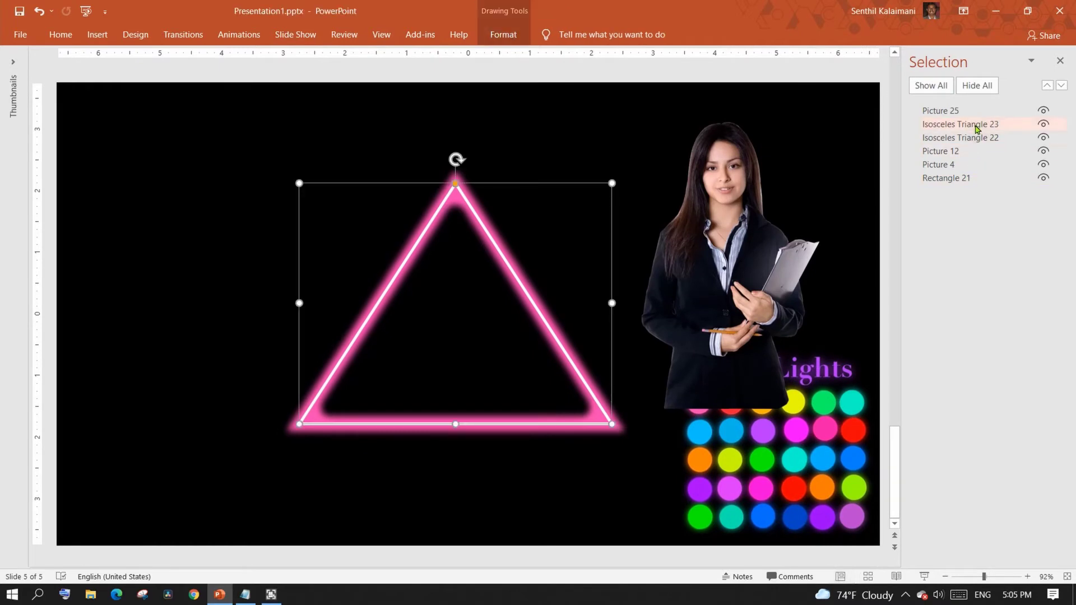
key("ctrl+g")
left_click_drag(457, 155, 596, 283)
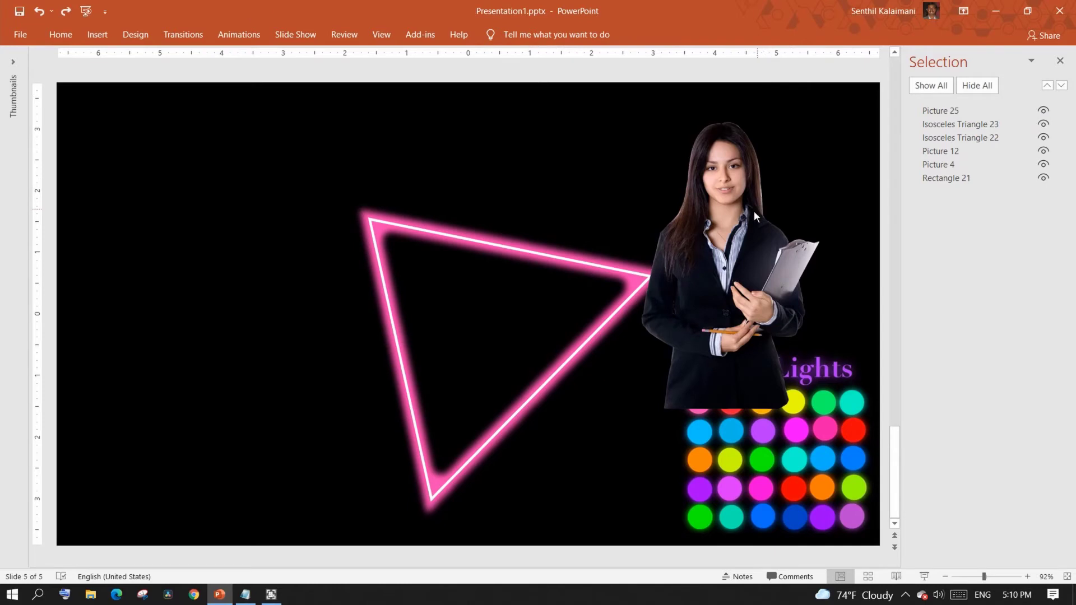
left_click(754, 210)
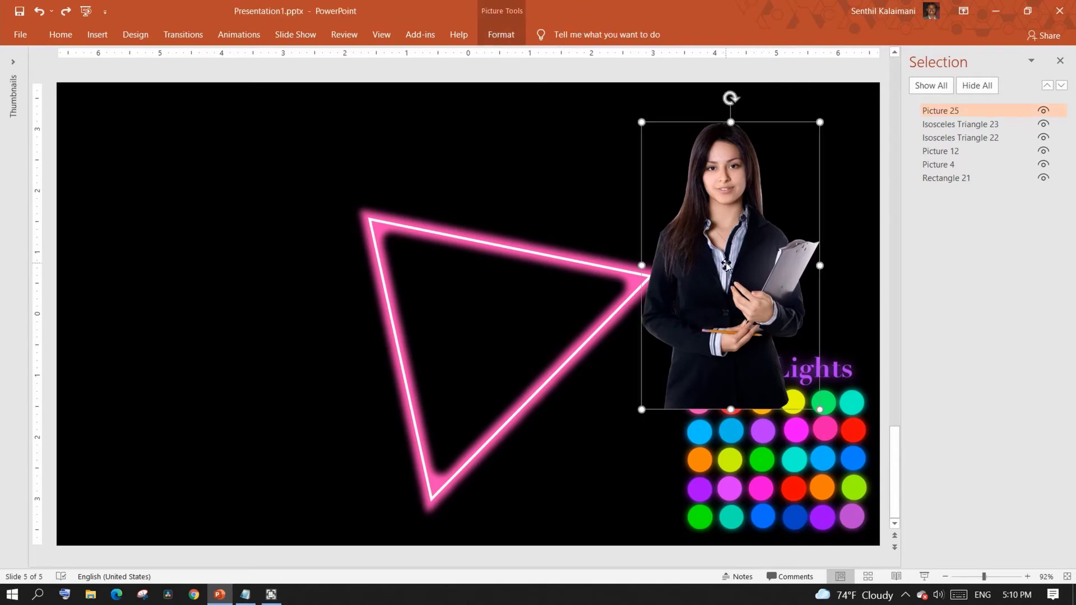
Step: Move Picture 25 to the slide centre, over the neon triangle
left_click_drag(742, 261, 487, 326)
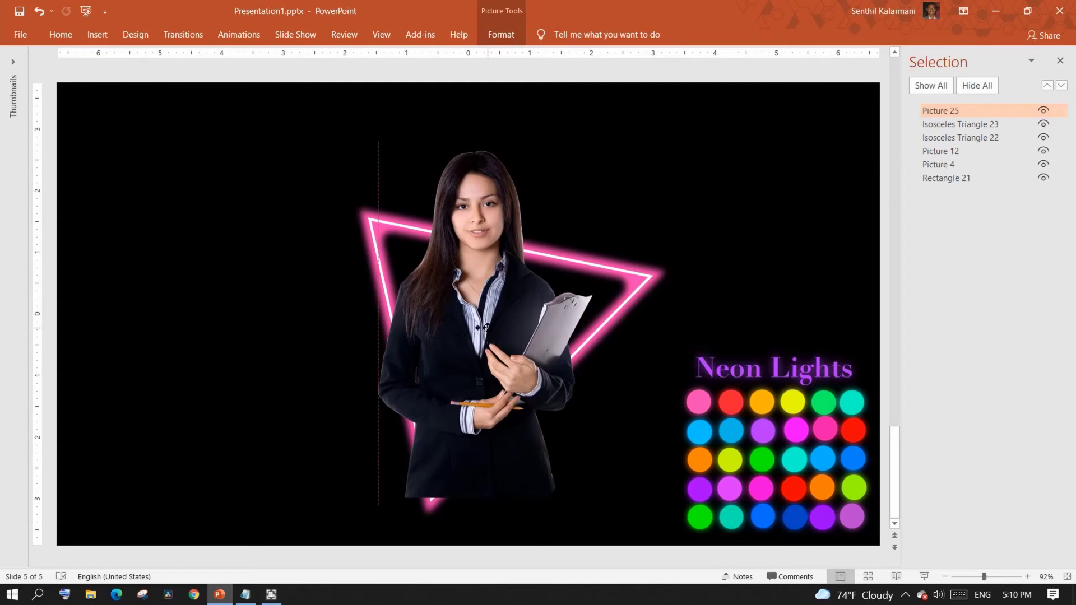
left_click_drag(486, 326, 487, 326)
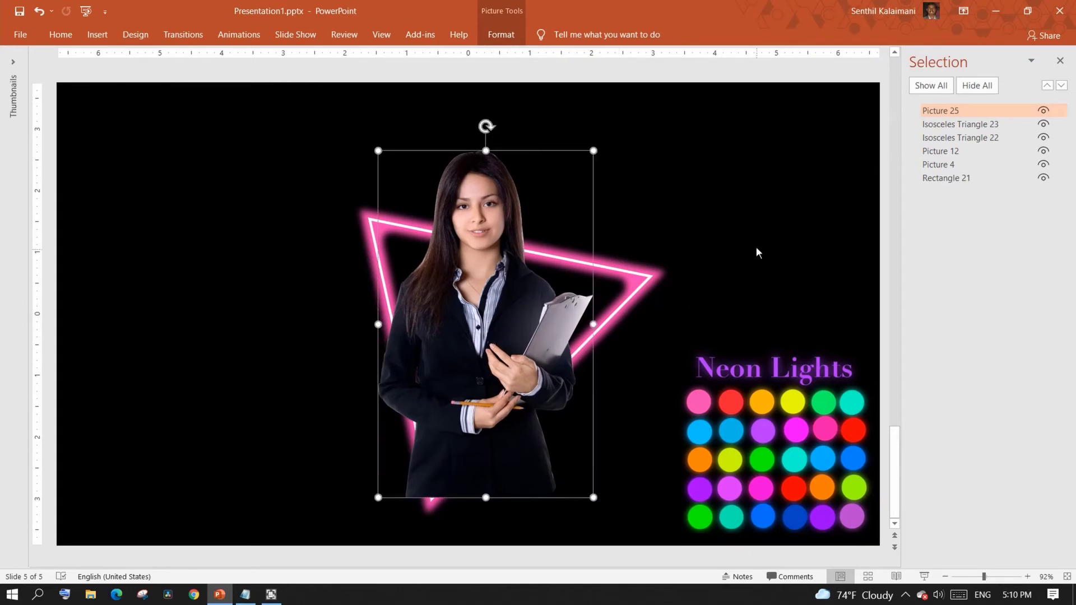
left_click(754, 78)
left_click(963, 127)
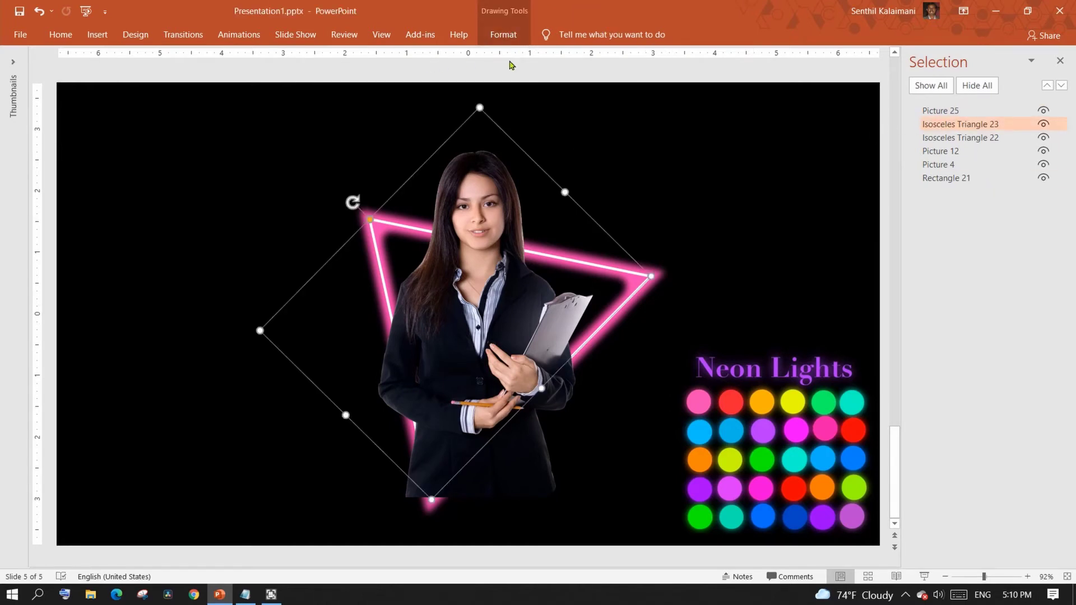
Step: Duplicate the triangle, fill the copy solid white, and align it over the neon triangle
key("ctrl+d")
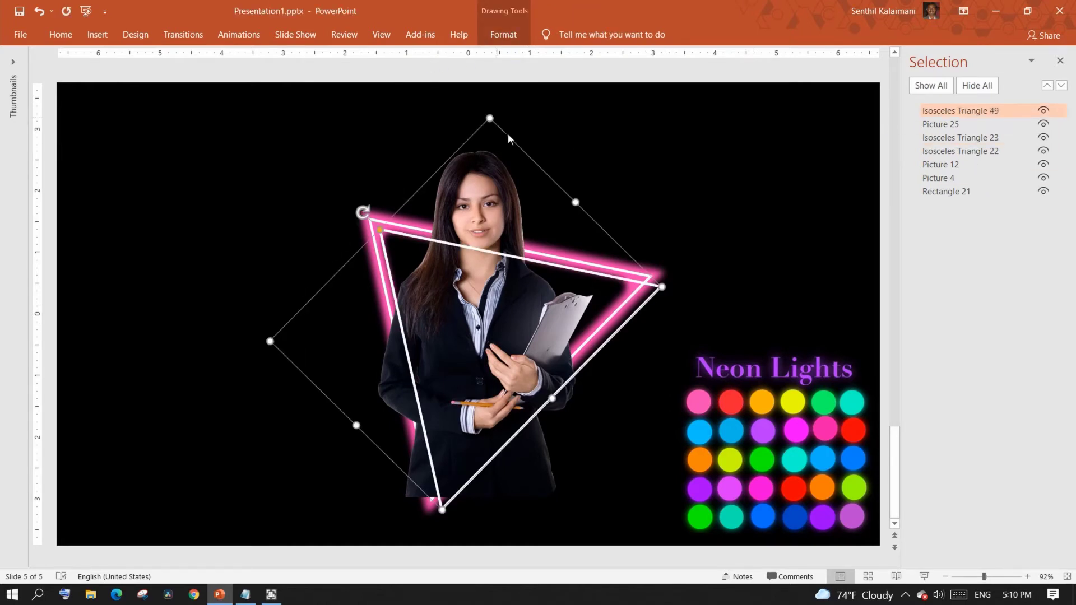
left_click(504, 34)
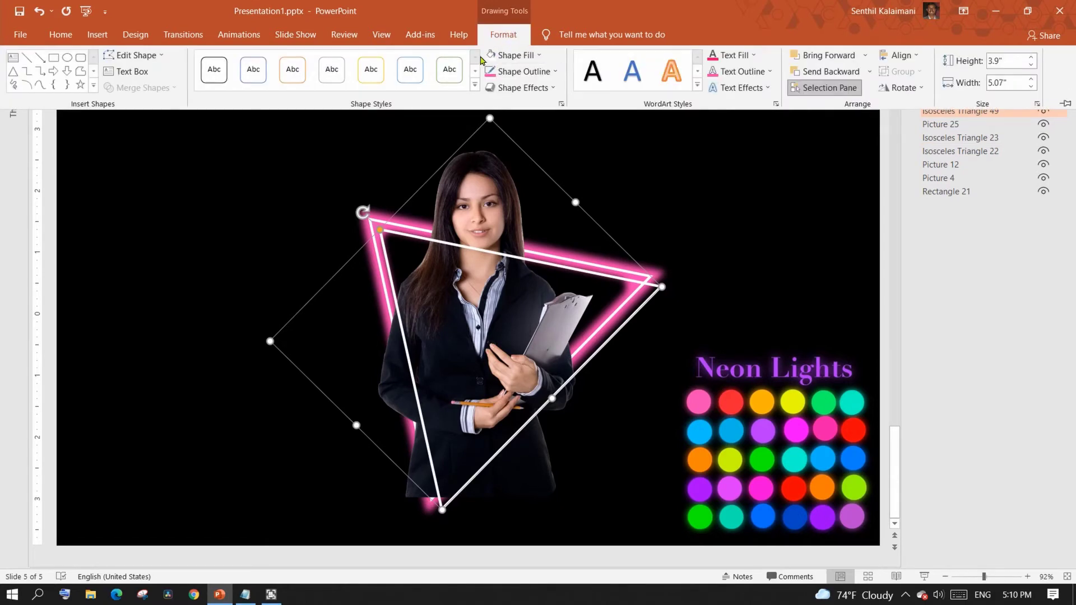
left_click(489, 56)
left_click(484, 328)
left_click_drag(497, 329, 489, 318)
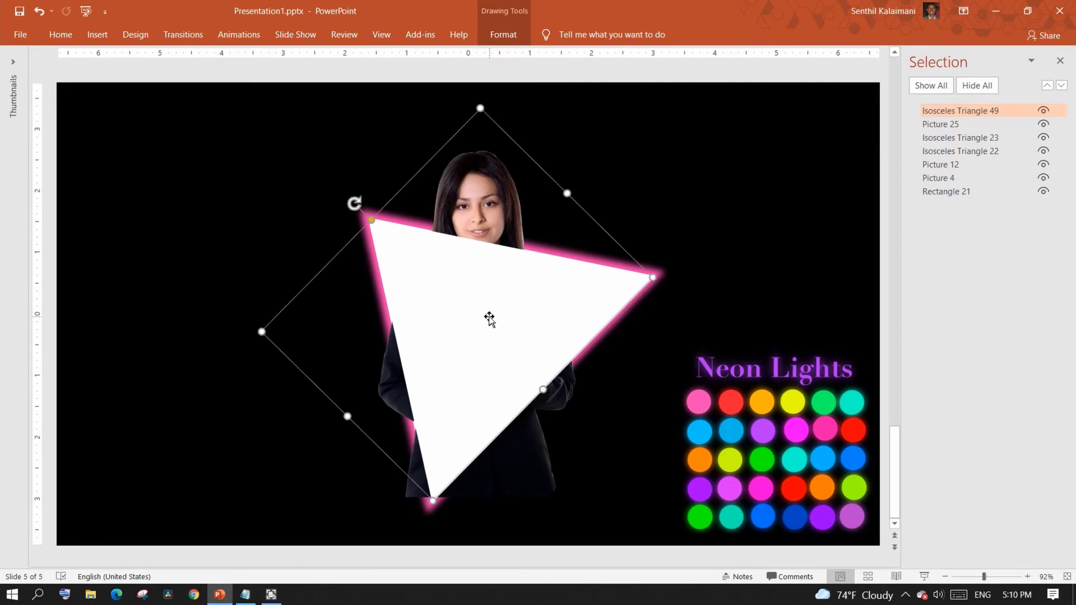
Step: Fragment the portrait with the white triangle using Merge Shapes > Fragment
left_click(529, 468)
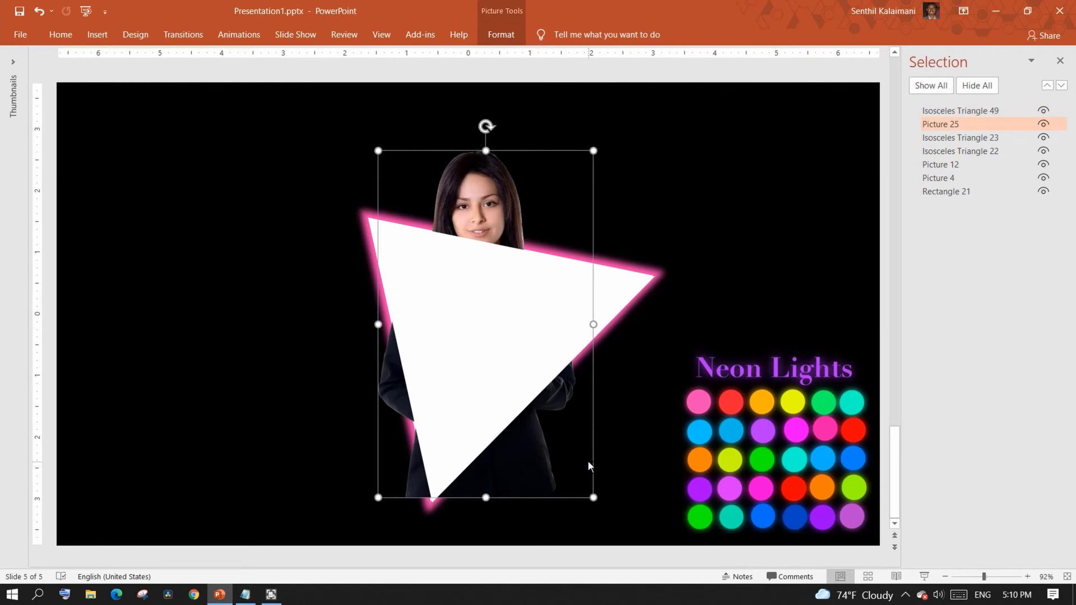
left_click(474, 349, "ctrl")
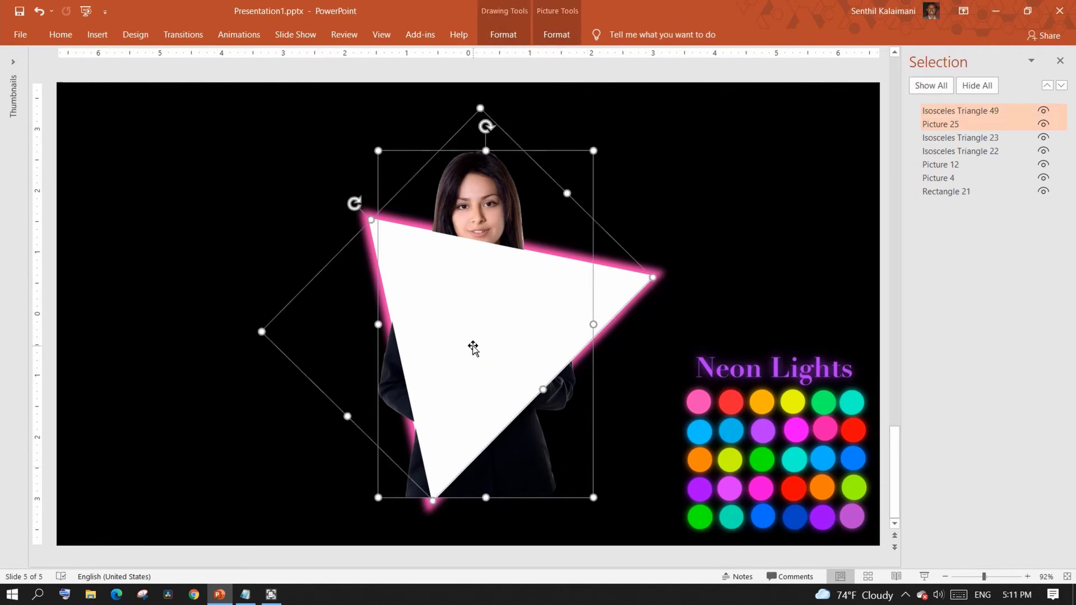
left_click(502, 34)
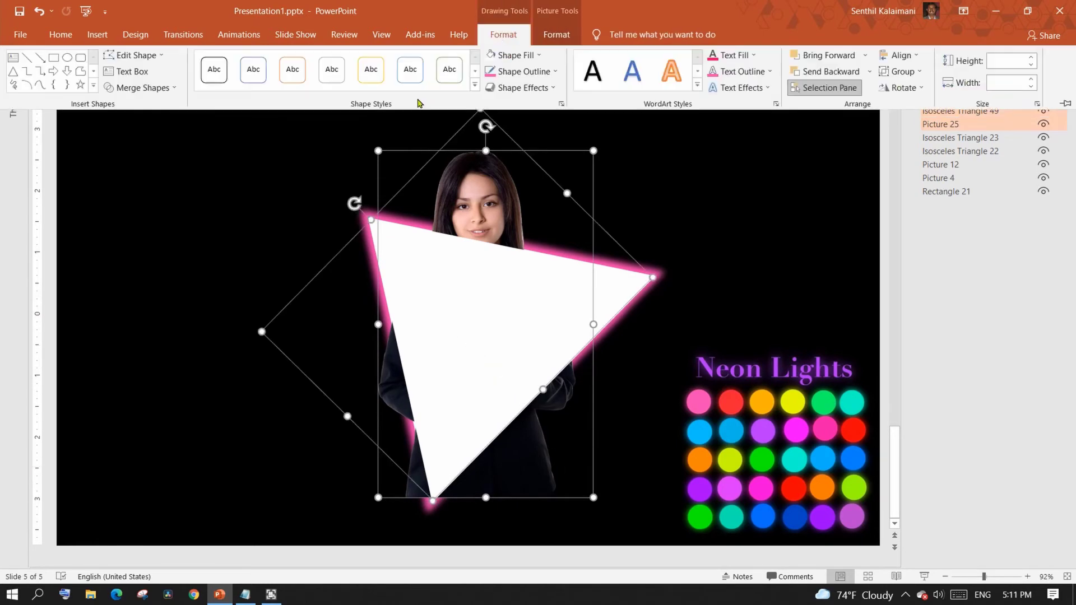
left_click(152, 88)
left_click(160, 137)
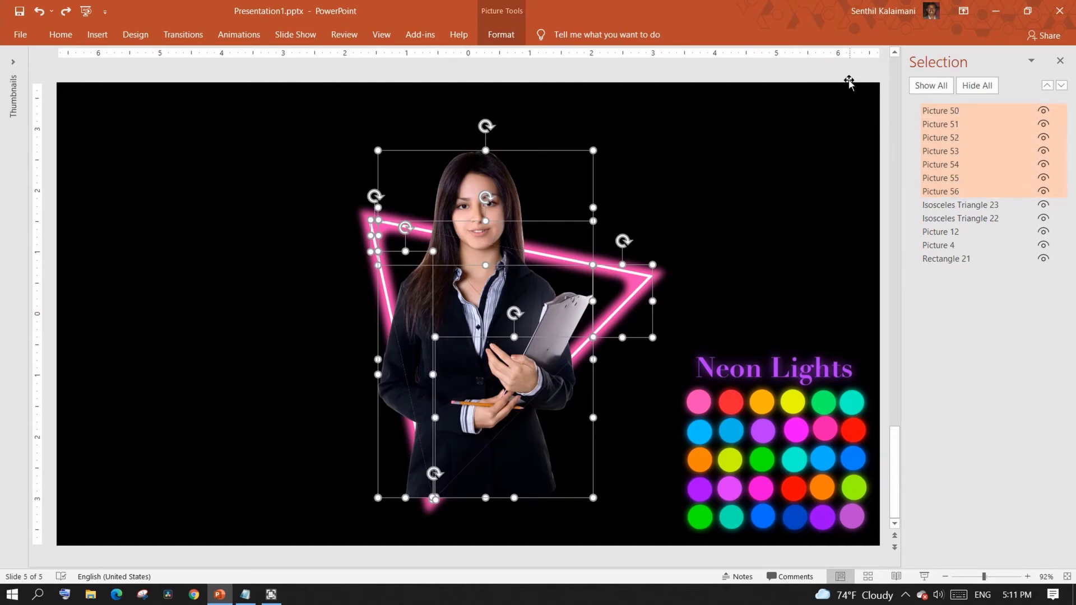
left_click(814, 79)
left_click(610, 307)
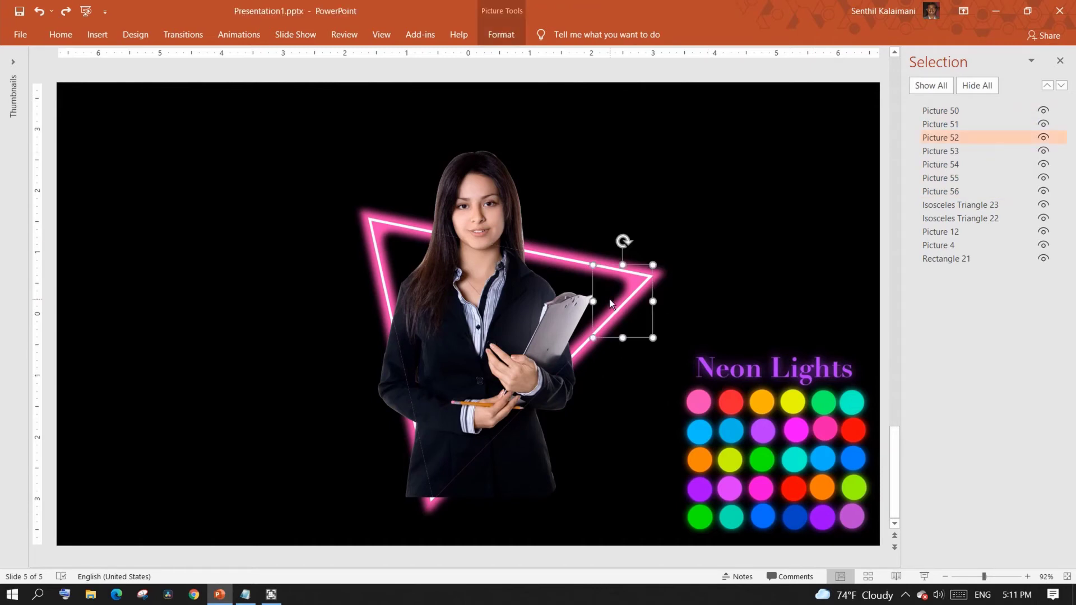
key("Delete")
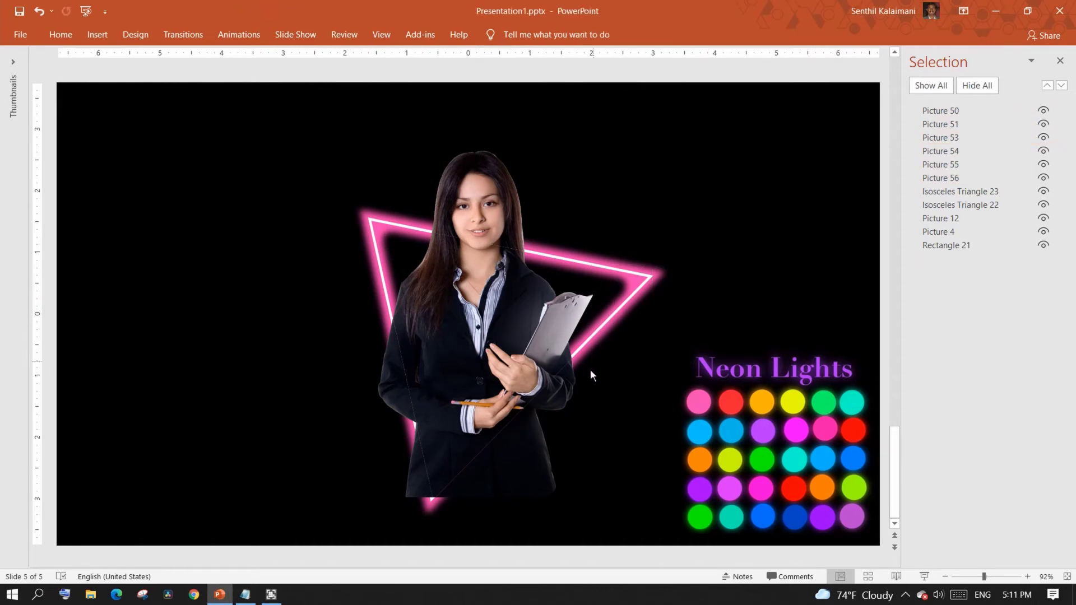
left_click(543, 466)
key("Delete")
left_click(415, 482)
key("Delete")
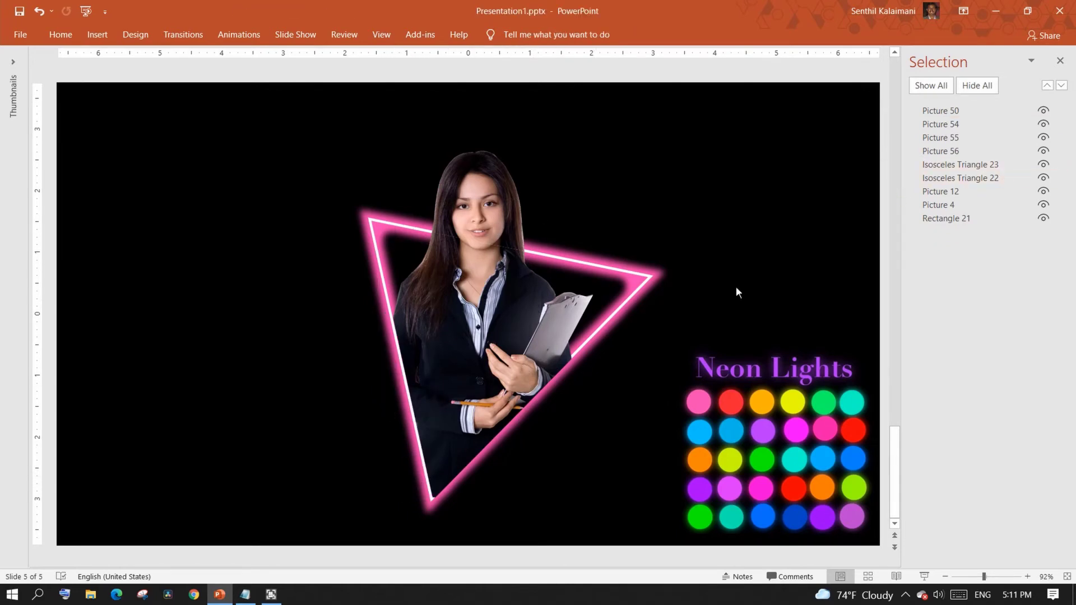
Step: Move Picture 56 below Isosceles Triangle 22, then reset Picture 55 and extend its bottom crop slightly
left_click(958, 154)
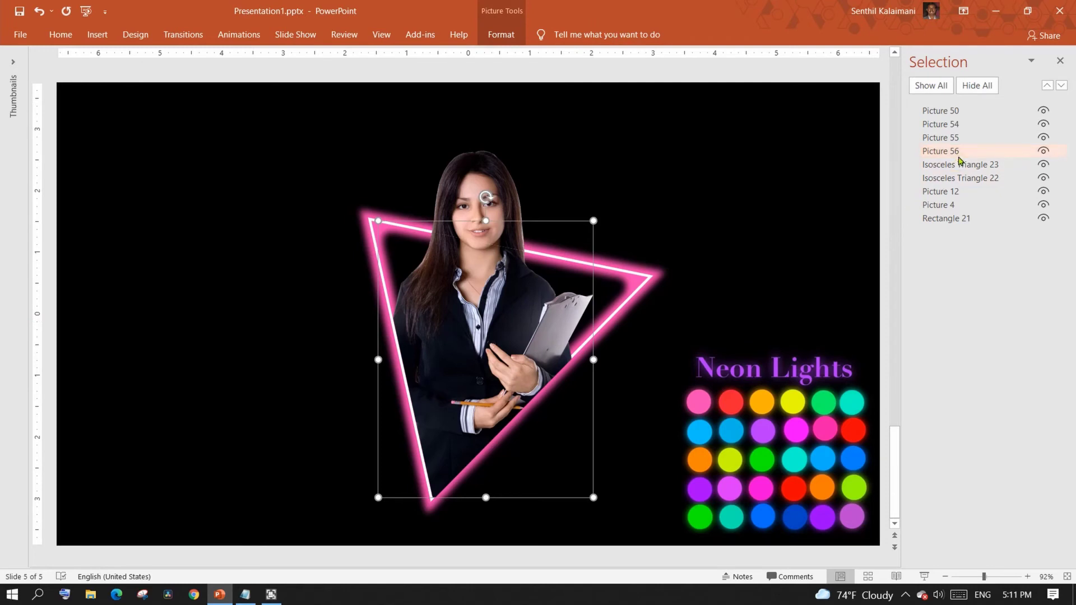
left_click_drag(957, 154, 958, 189)
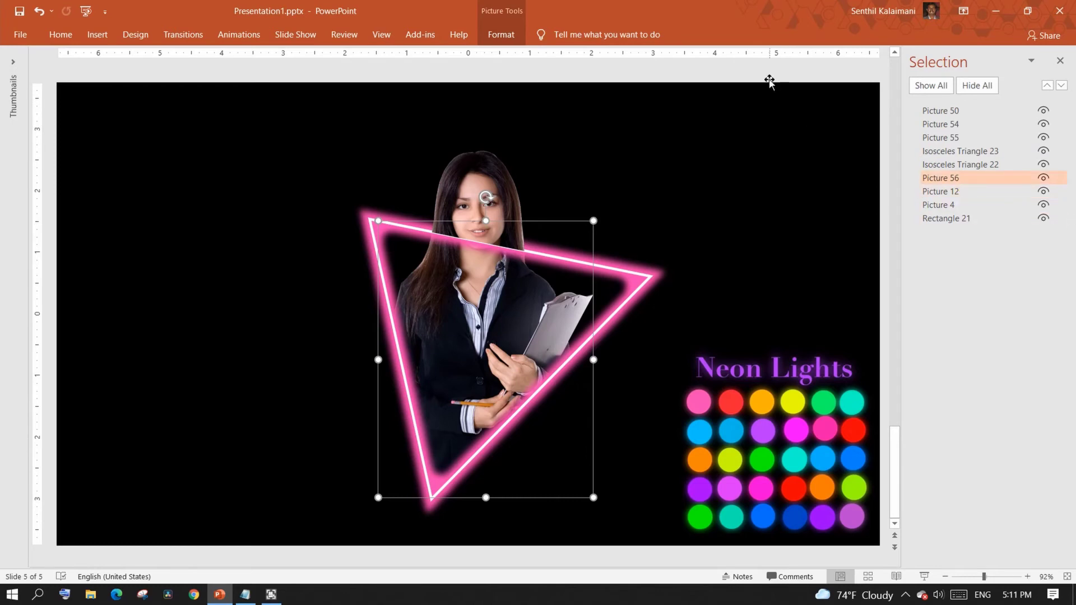
left_click(483, 183)
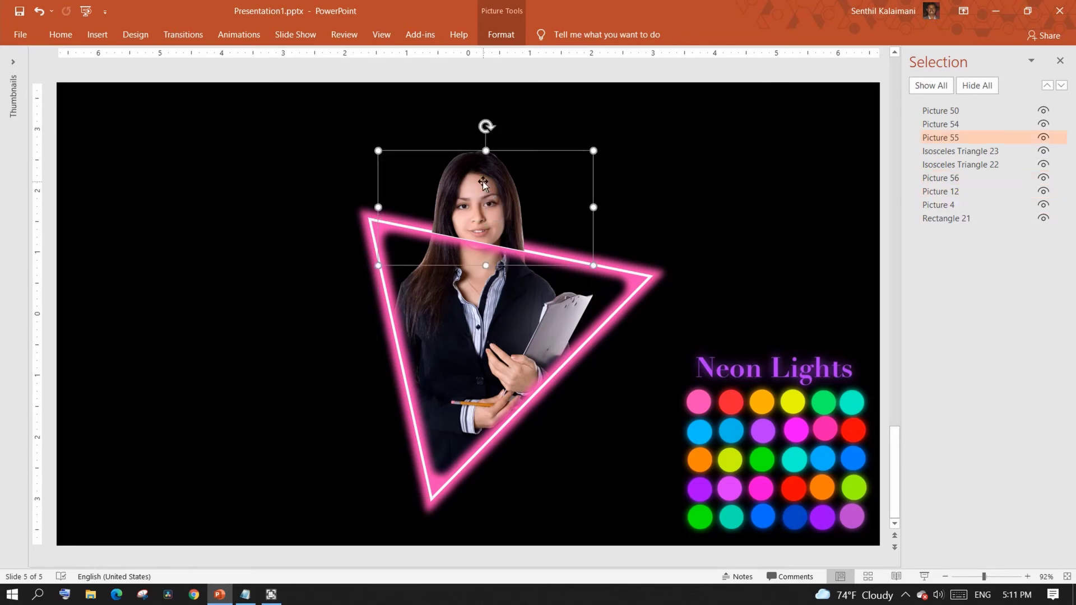
left_click(500, 35)
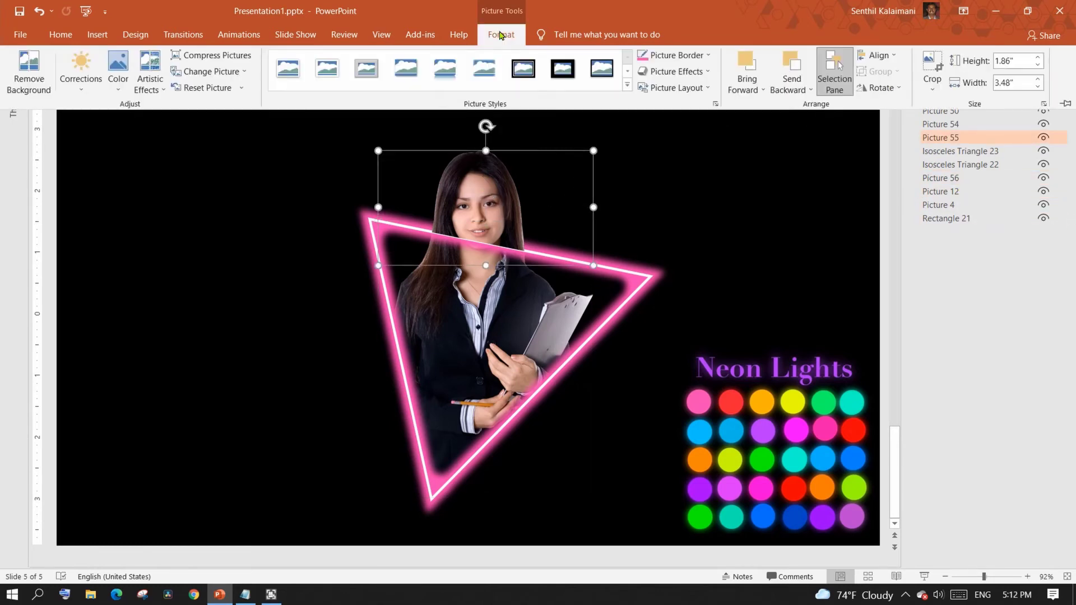
left_click(197, 87)
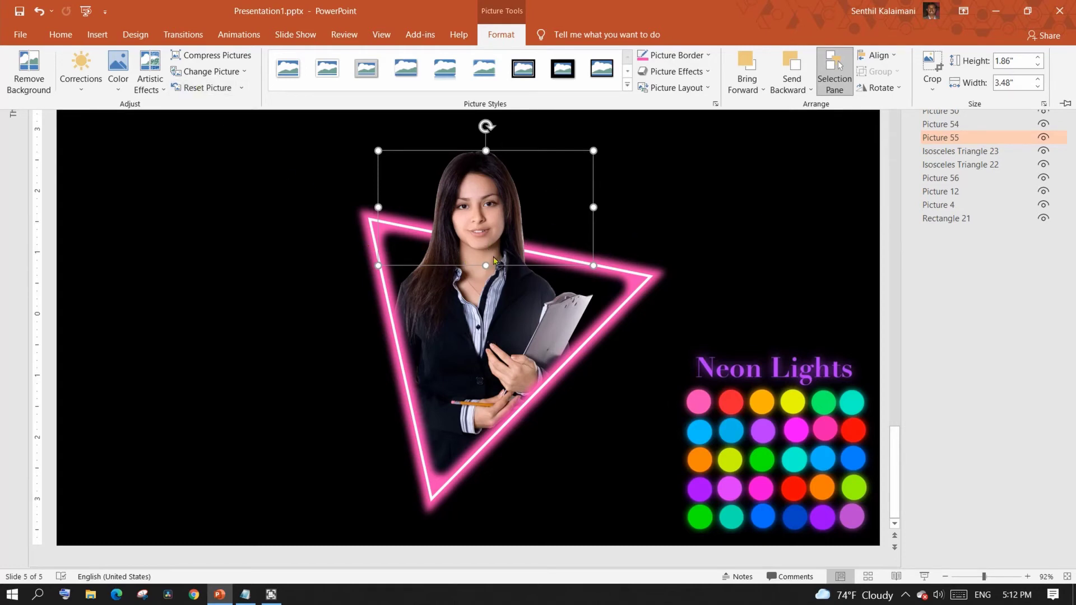
left_click(927, 66)
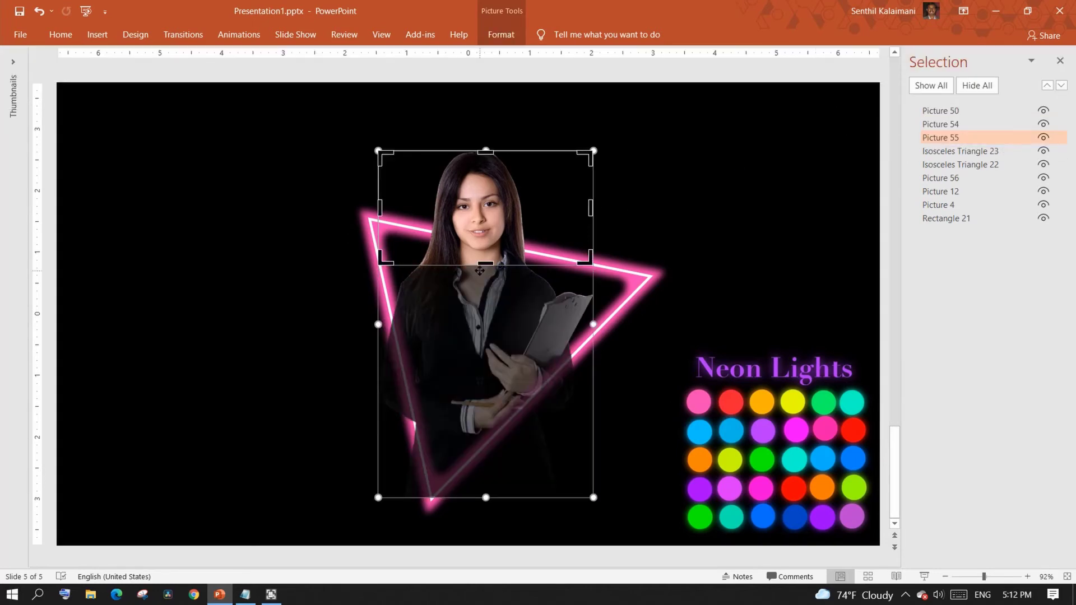
mouse_move(484, 264)
left_mouse_down()
mouse_move(477, 305)
mouse_move(479, 276)
left_mouse_up()
Step: Finish cropping, delete the Neon Lights palette picture, and close the Selection pane
left_click(859, 75)
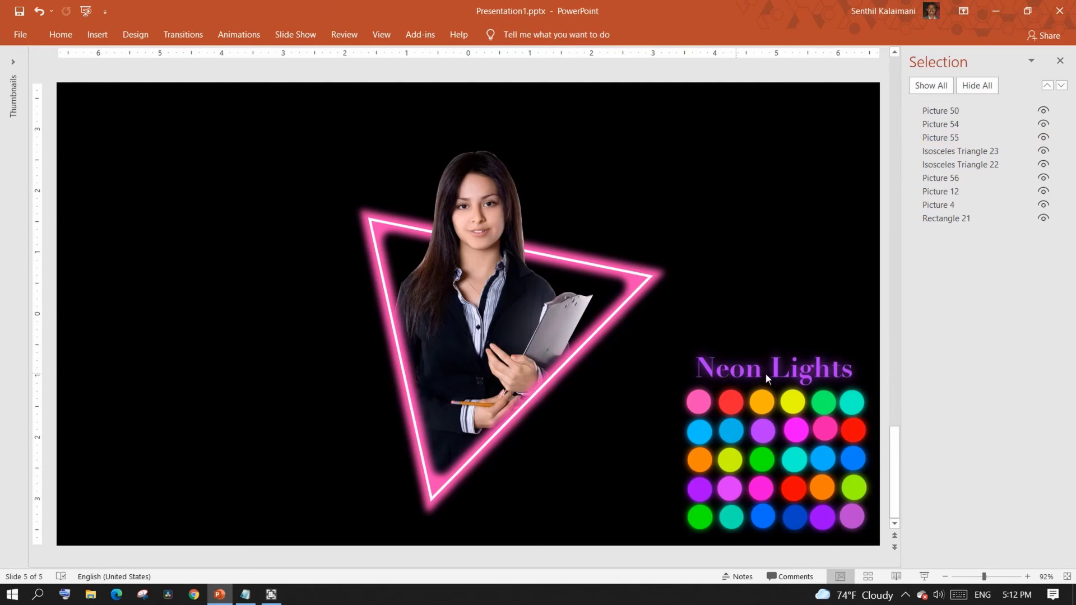
left_click(806, 427)
key("Delete")
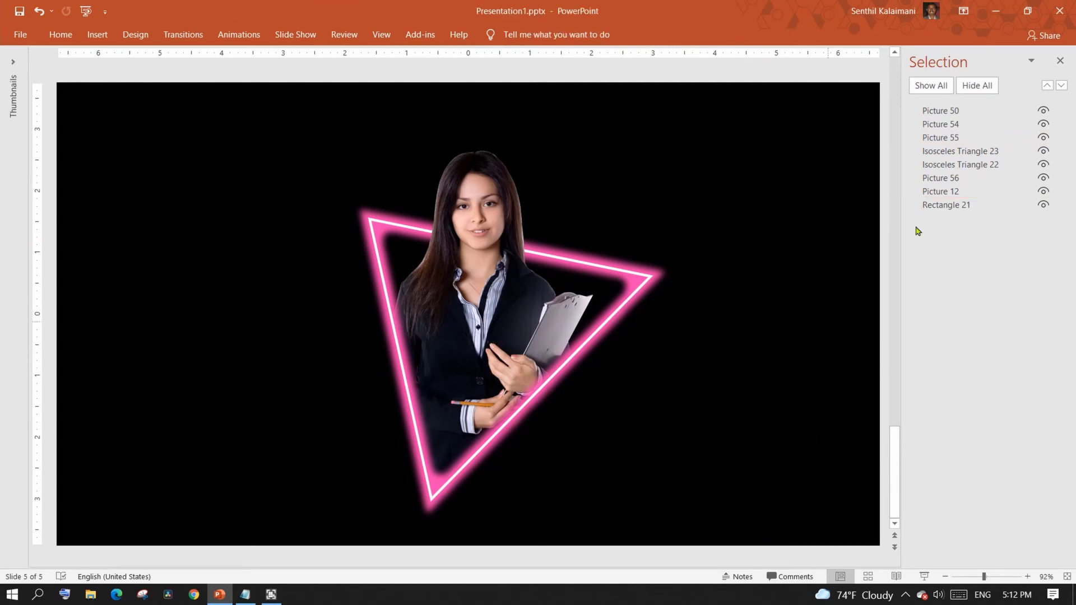
left_click(1061, 62)
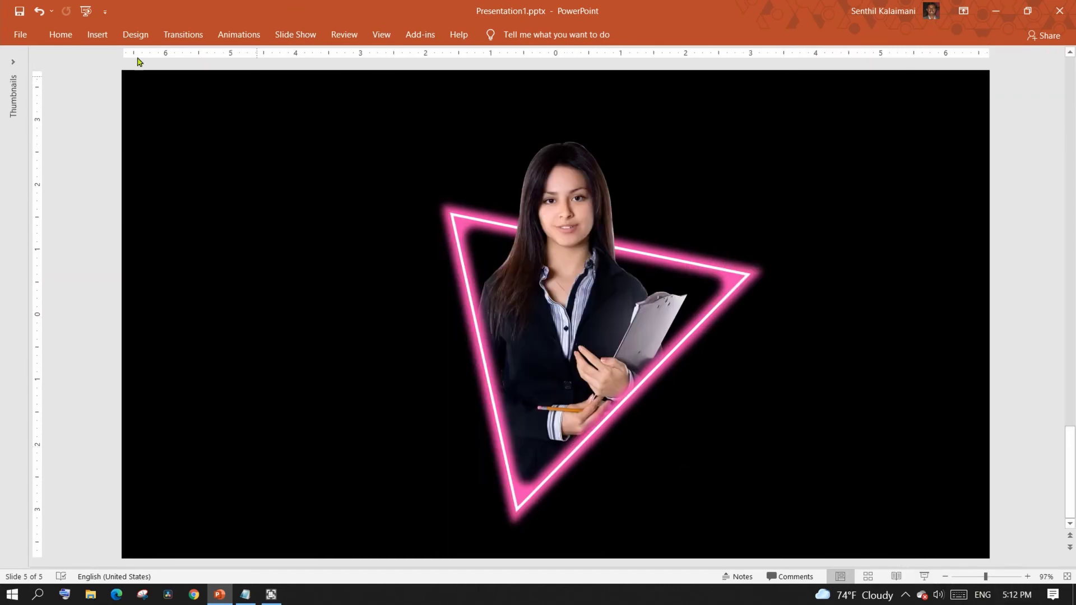
left_click(60, 34)
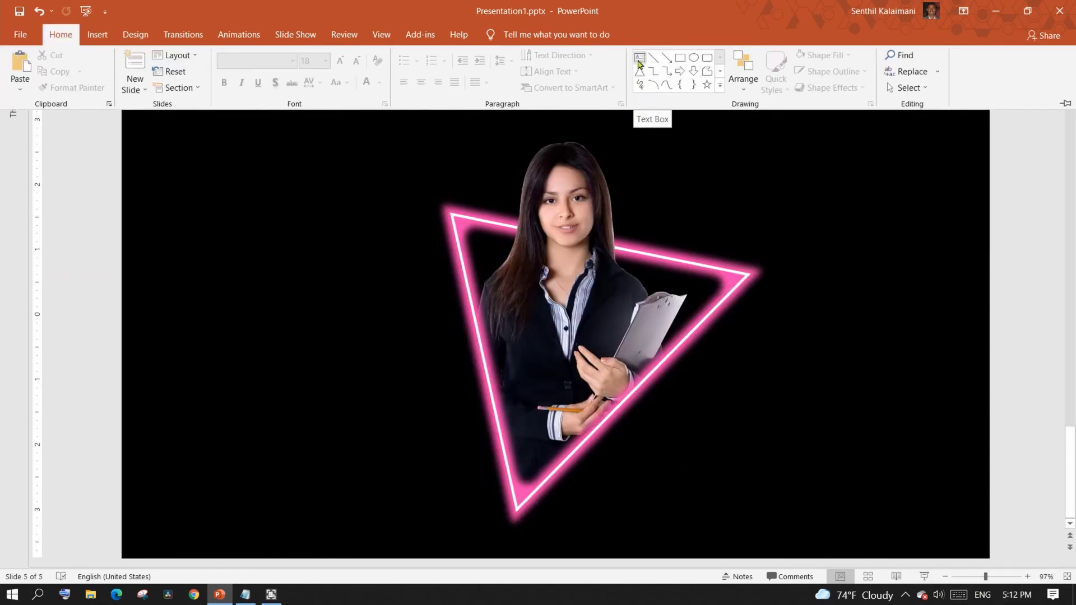
Step: Add a 'NEON' text box at the lower left, coloured pink in Arial Black
left_click(640, 59)
left_click(111, 445)
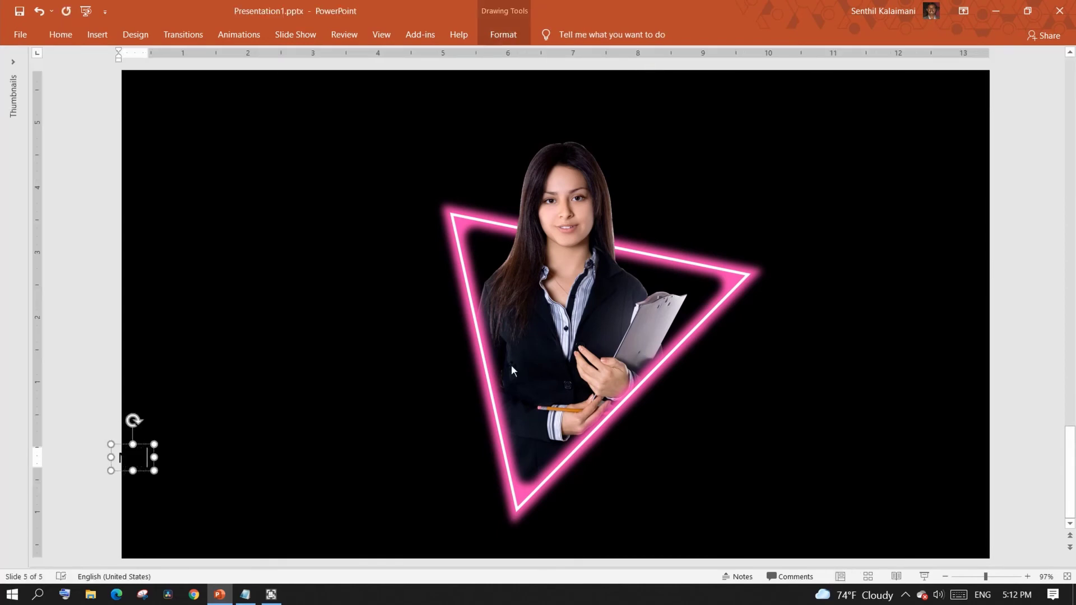
type("Text")
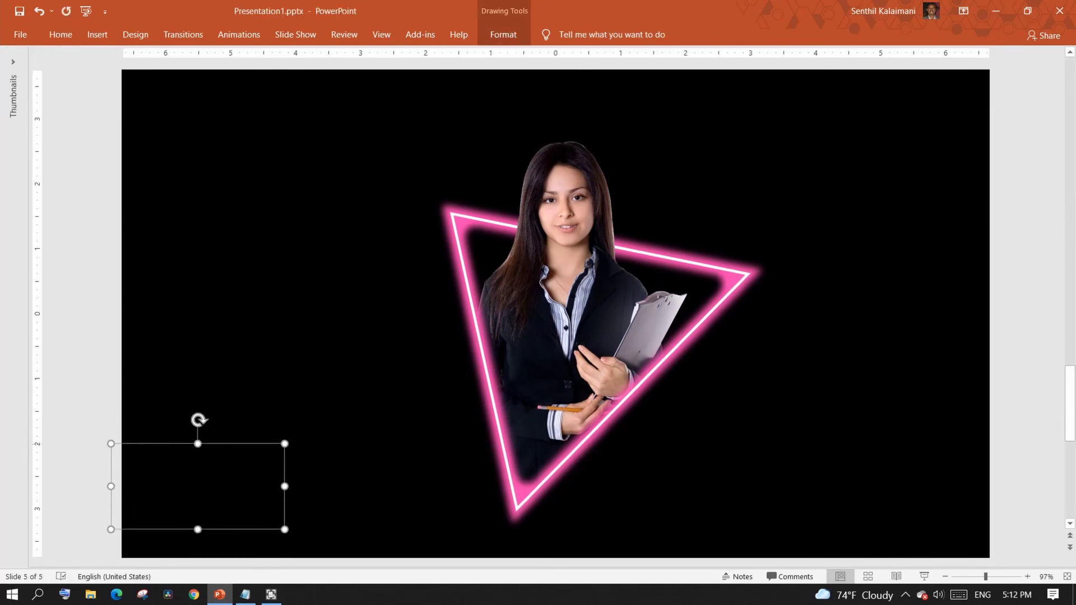
left_click(60, 34)
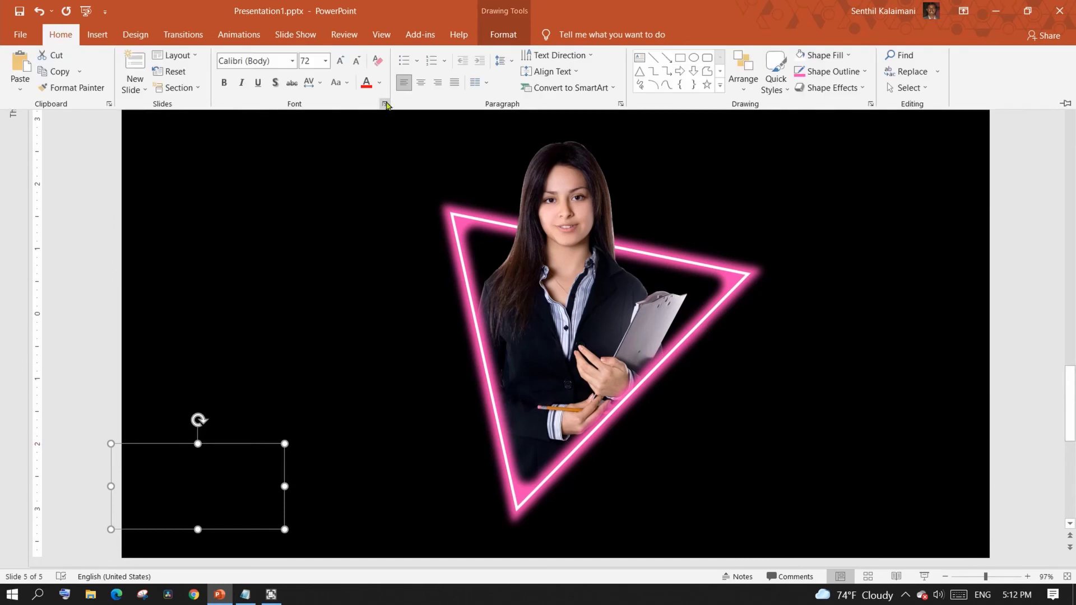
left_click(379, 85)
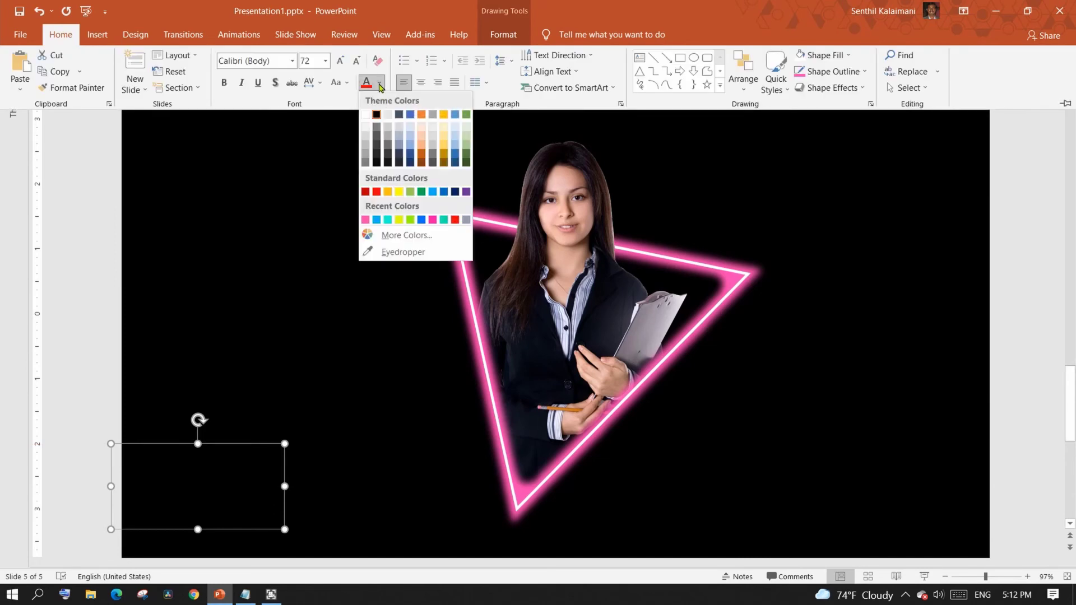
left_click(365, 220)
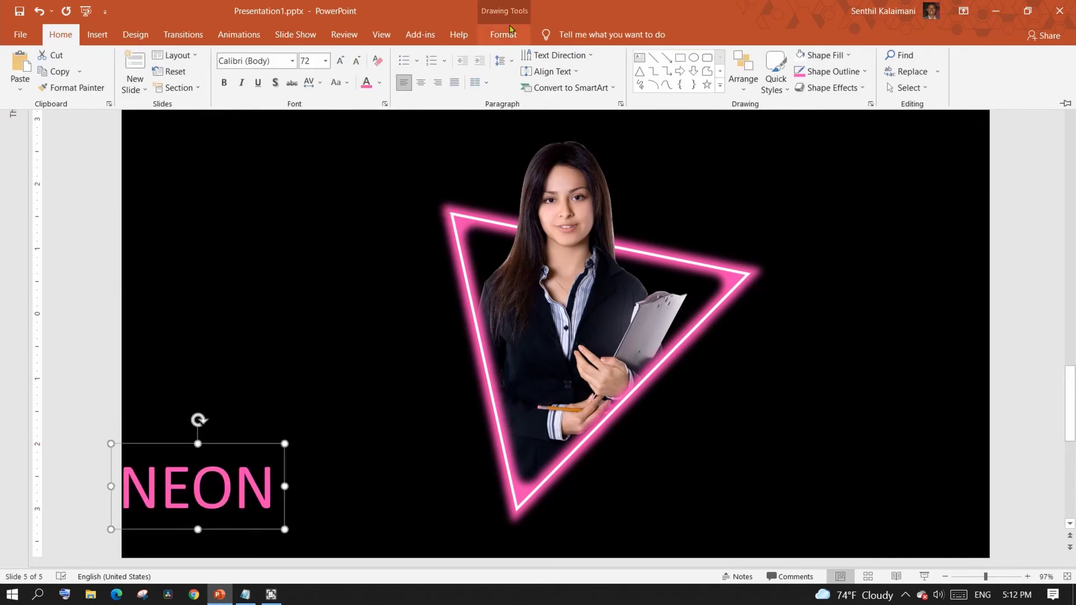
left_click(292, 61)
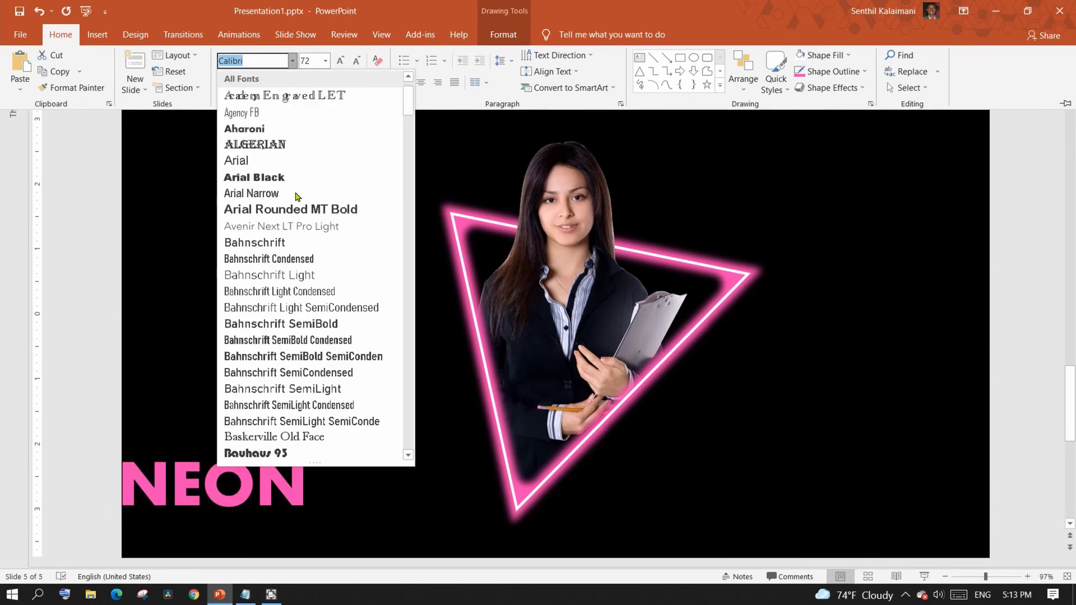
left_click(282, 177)
Step: Set NEON's text fill to No Fill and its text outline to pink
left_click(503, 34)
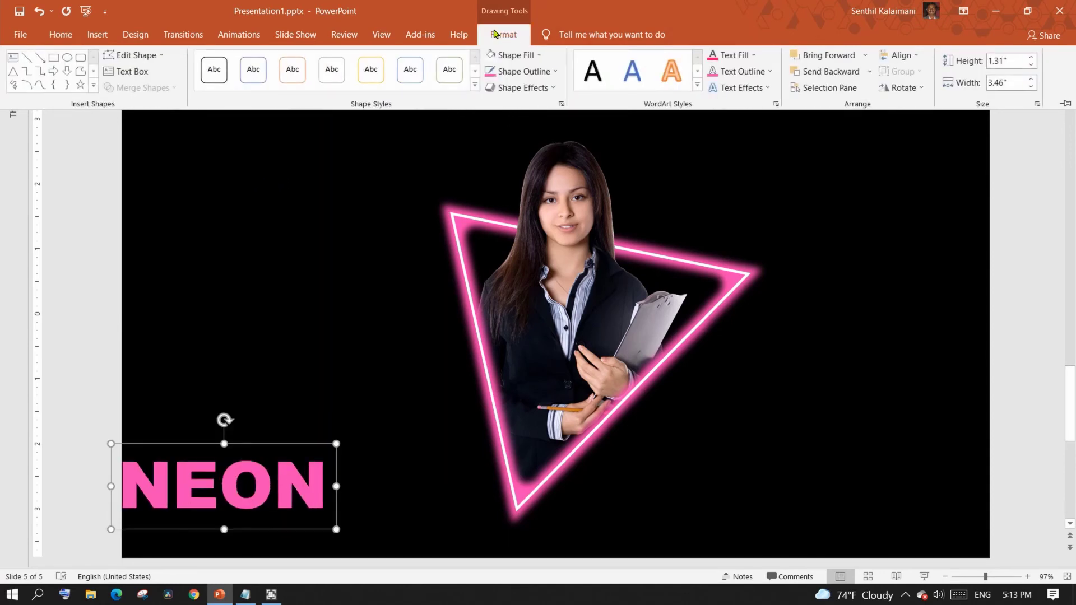
left_click(762, 73)
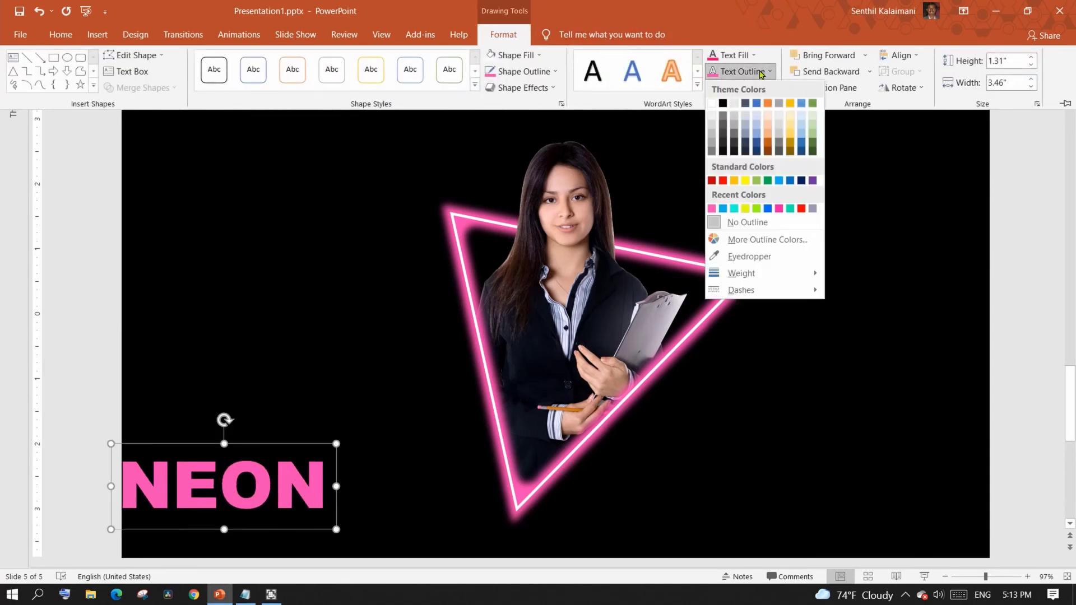
left_click(762, 73)
left_click(734, 55)
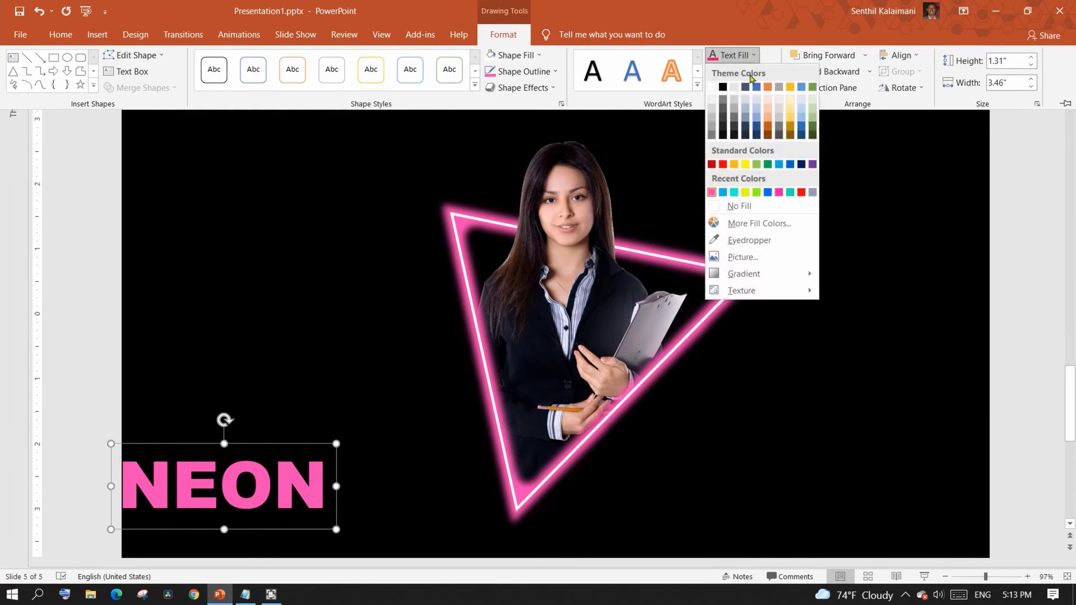
left_click(751, 212)
left_click(739, 73)
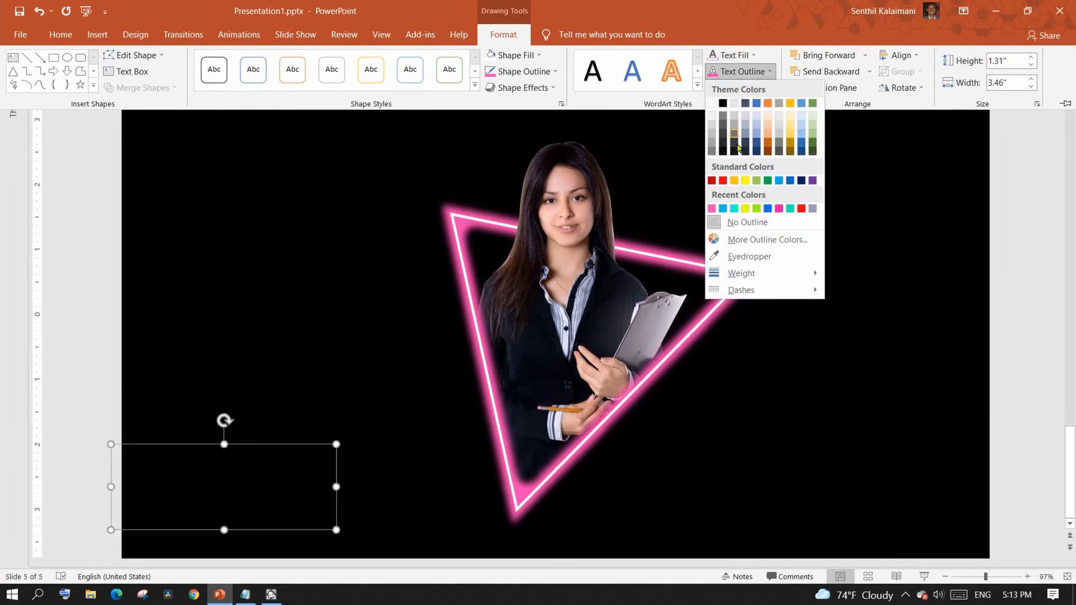
left_click(716, 211)
Step: Move NEON to the middle of the left side and make its outline weight thin
left_click_drag(260, 529, 329, 397)
left_click(503, 34)
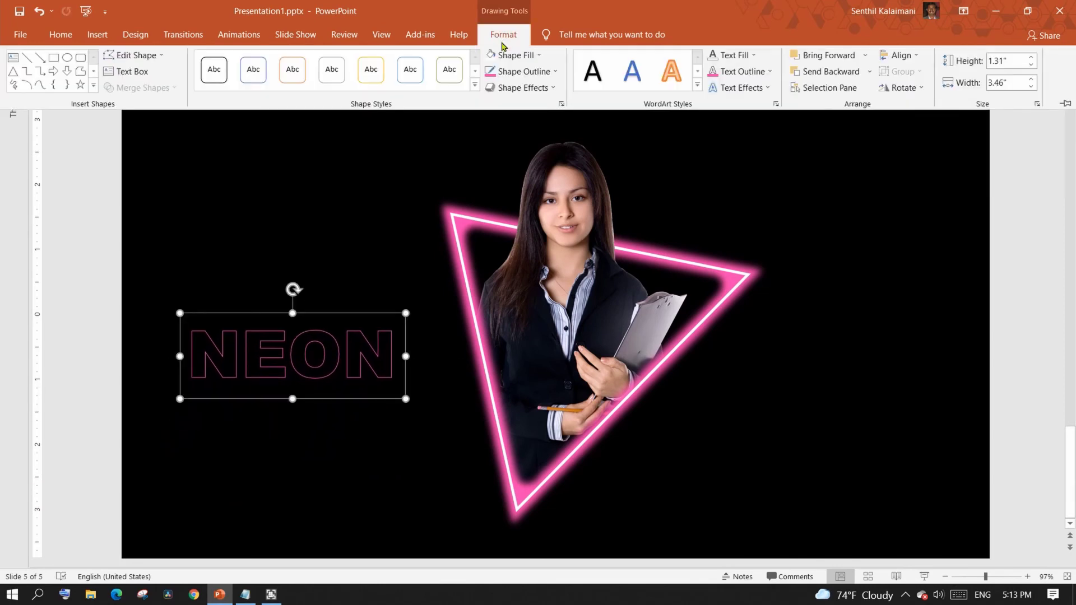
left_click(746, 77)
mouse_move(751, 273)
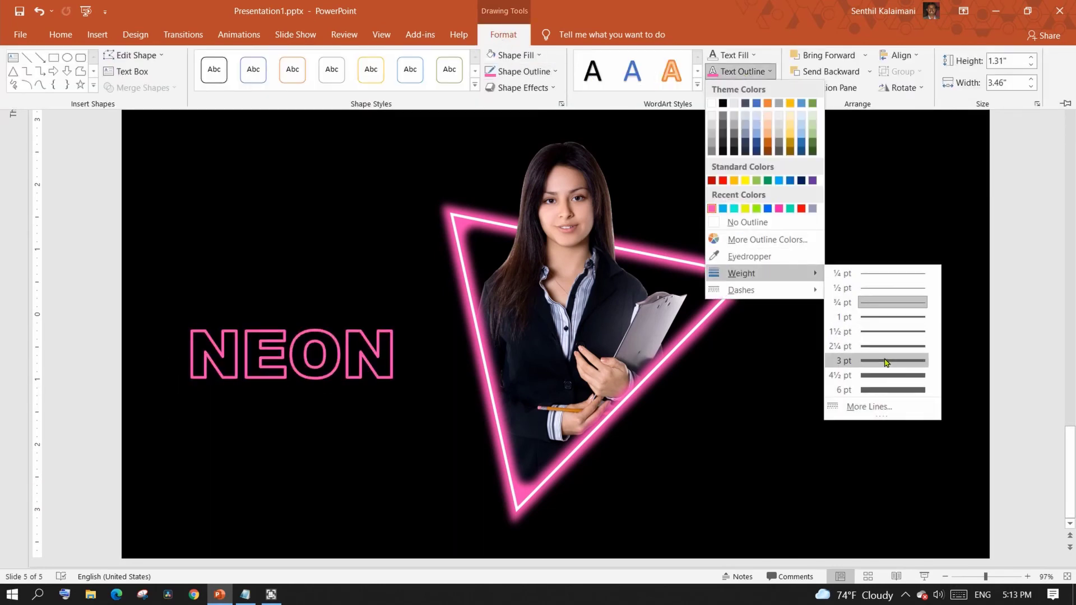
left_click(885, 317)
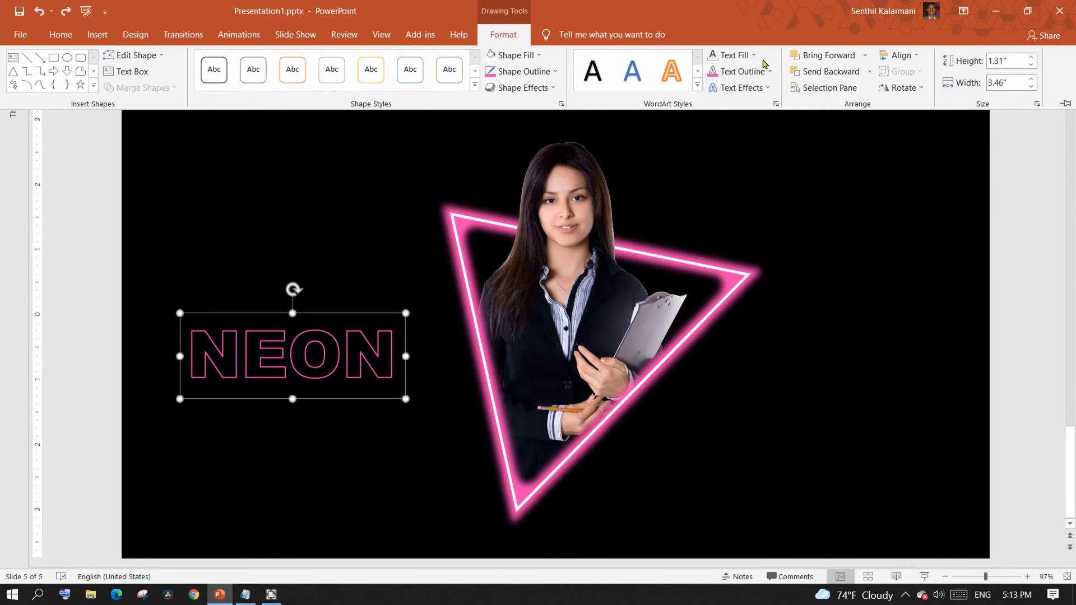
left_click(764, 88)
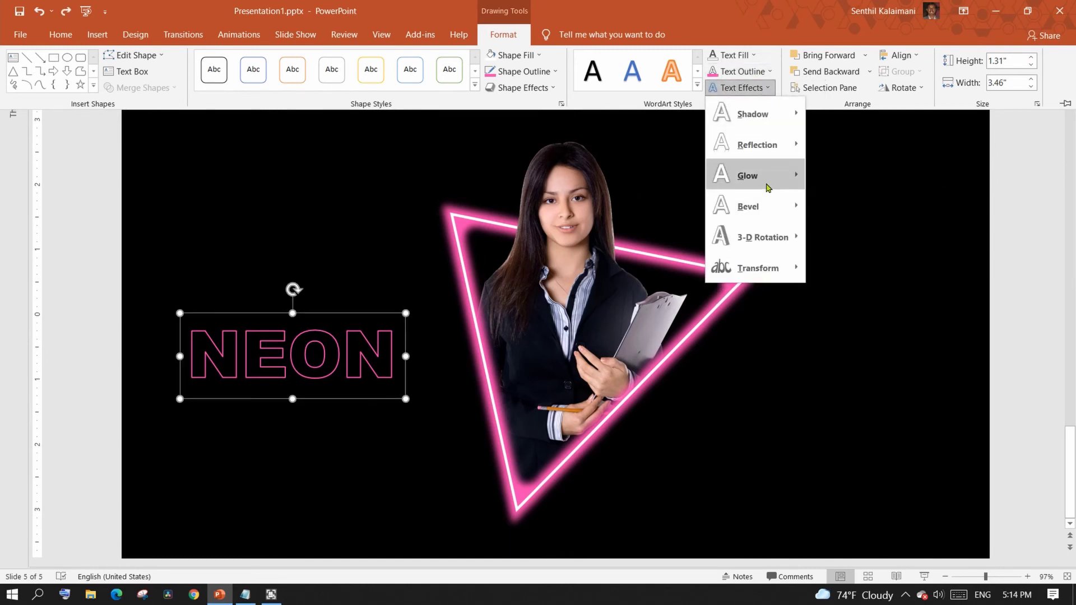
Step: Apply the blue 18 pt glow to NEON, then bring up More Glow Colors
mouse_move(768, 179)
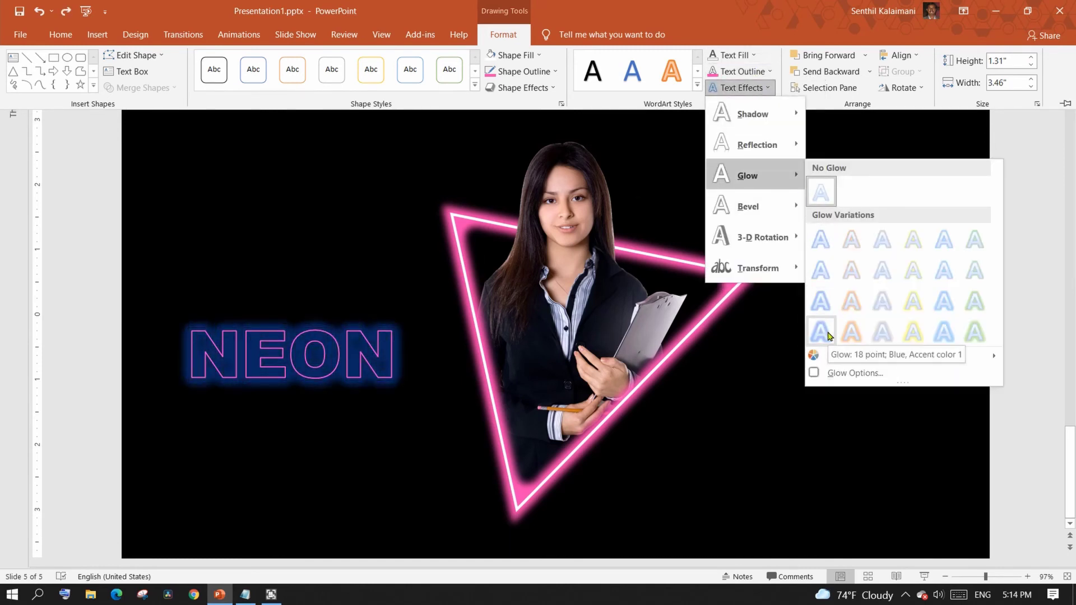
left_click(828, 335)
left_click(742, 88)
mouse_move(788, 182)
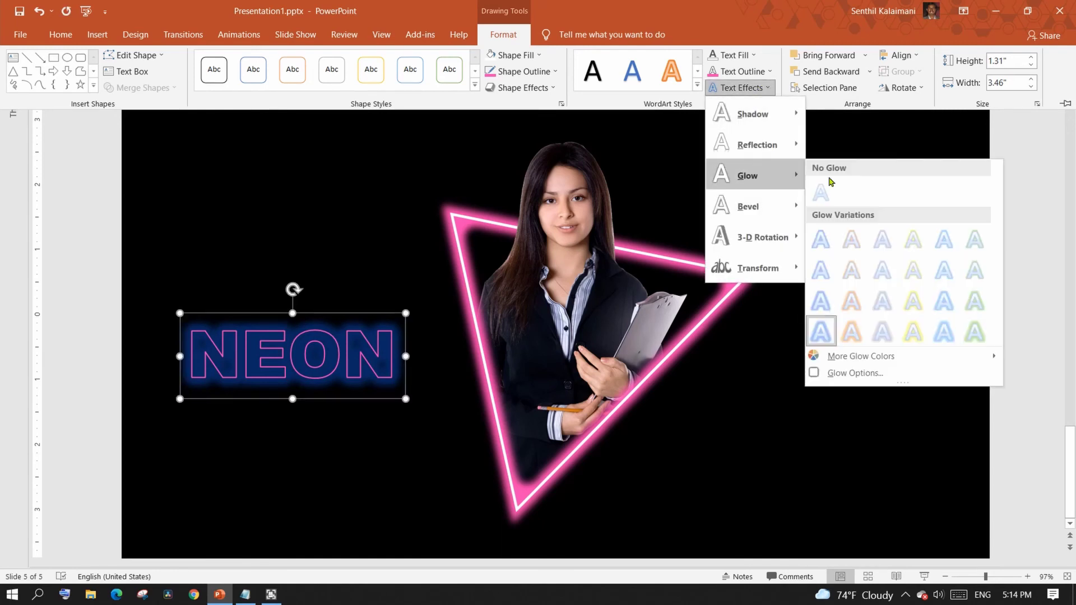
mouse_move(883, 357)
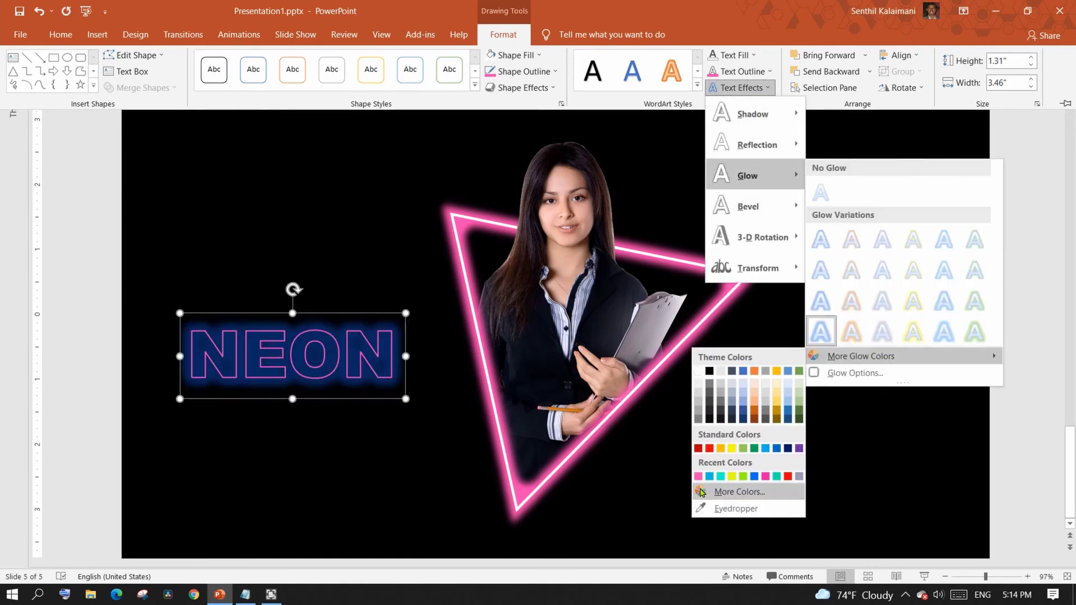